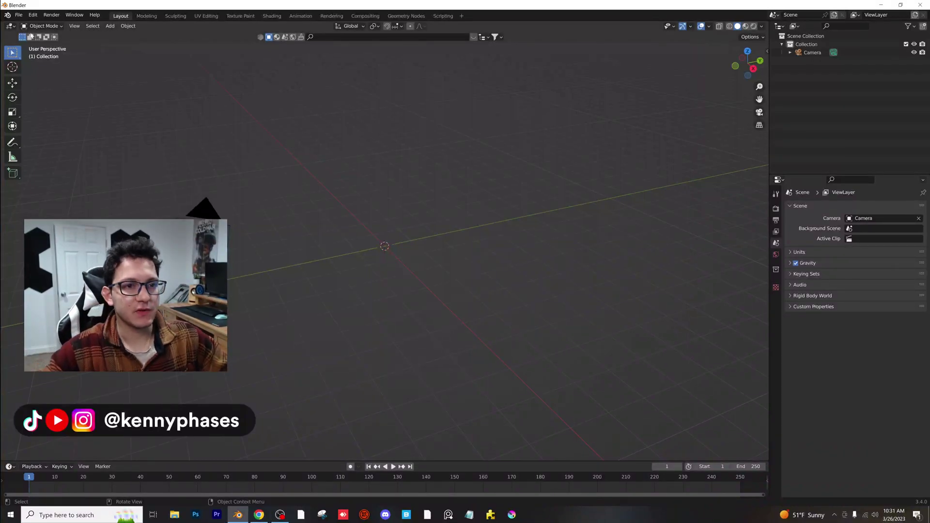
Step: Search the add-on preferences for "bolt" and check that Add Mesh: BoltFactory is enabled
left_click(36, 16)
left_click(59, 128)
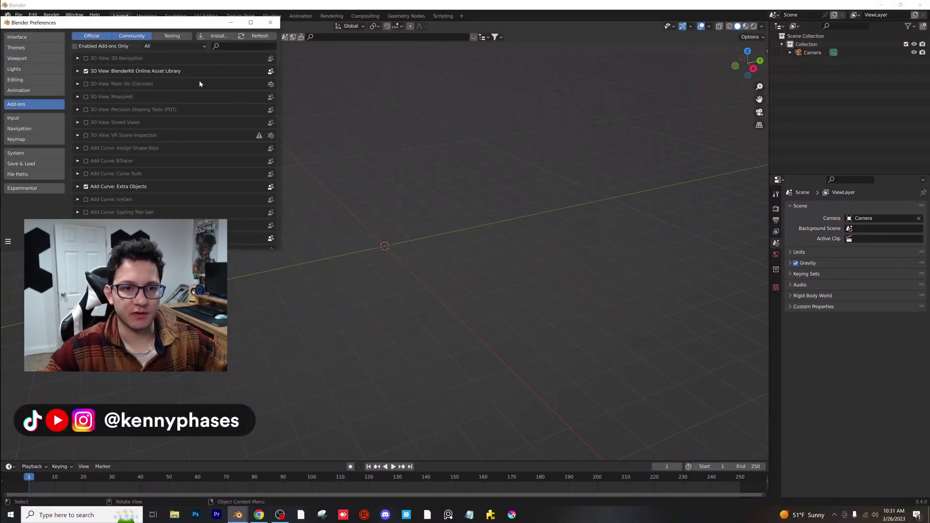
left_click(537, 117)
type("b")
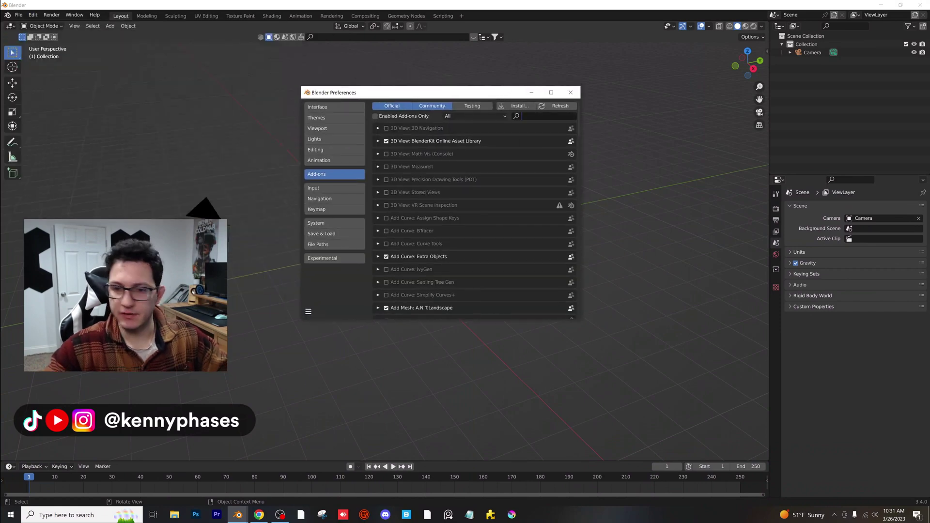
type("olt")
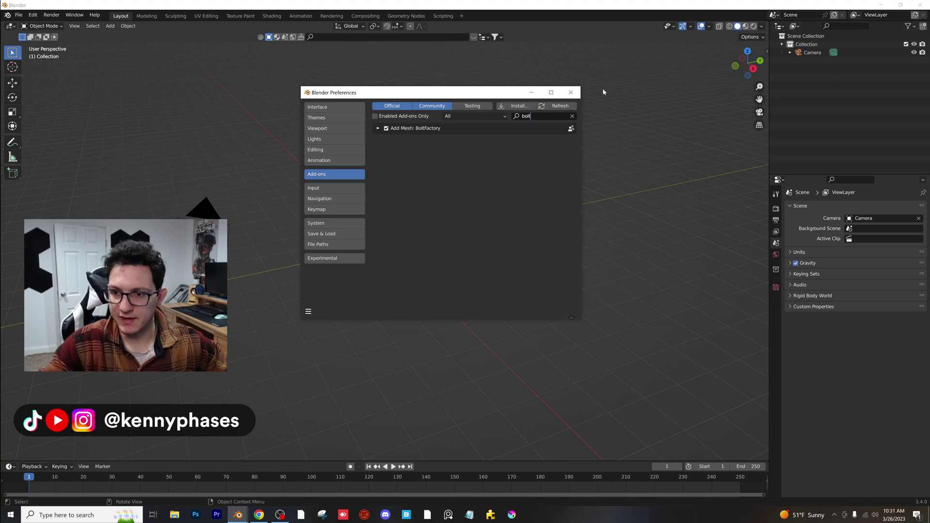
left_click(572, 93)
Step: Add a bolt mesh to the empty scene and expand its creation settings
left_click(110, 26)
mouse_move(137, 39)
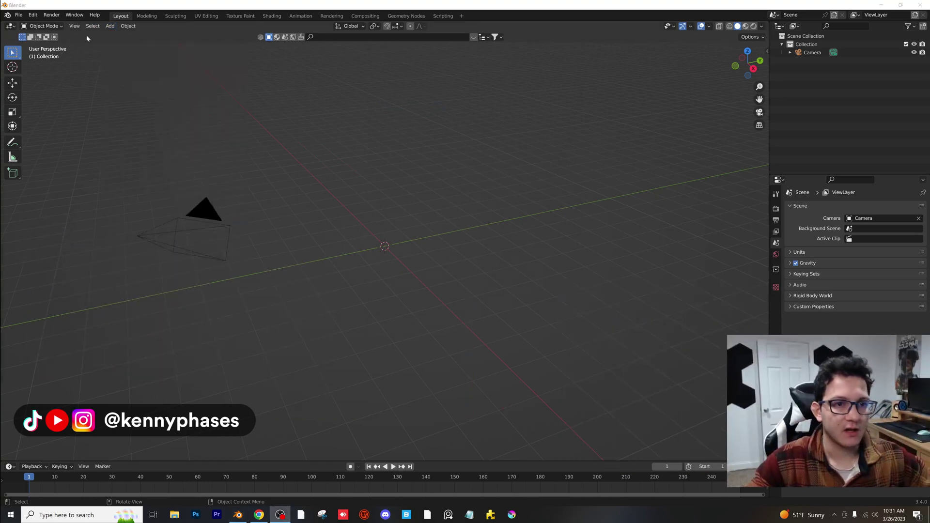
left_click(114, 27)
left_click(213, 240)
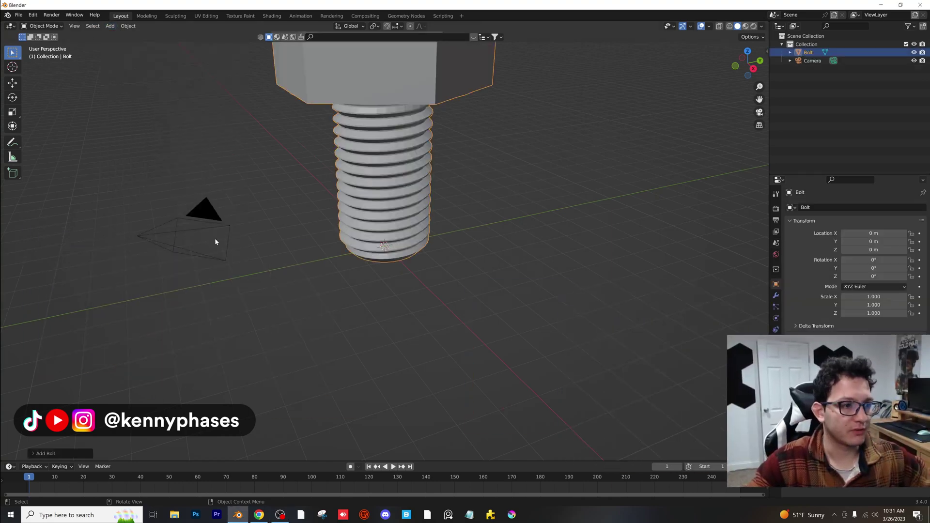
scroll(415, 230, "down", 3)
middle_click_drag(415, 231, 417, 311, "shift")
scroll(418, 310, "up", 3)
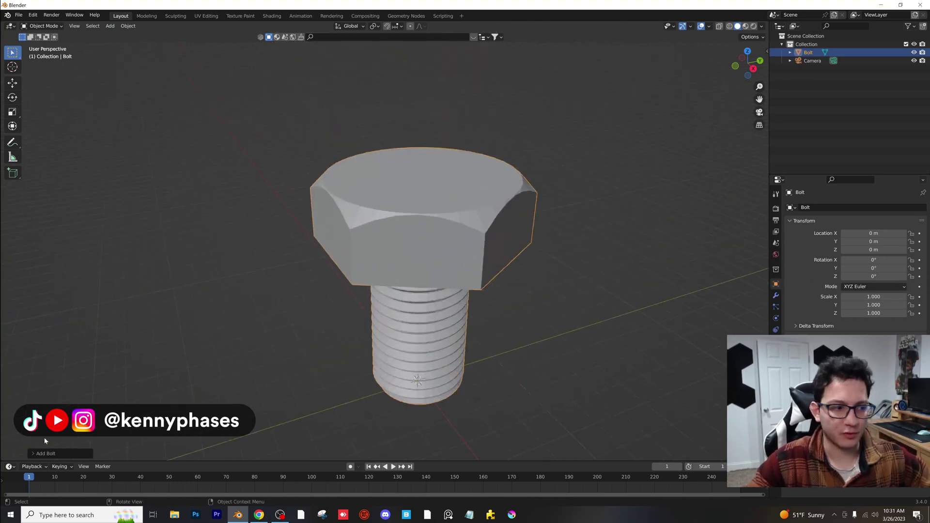
left_click(38, 454)
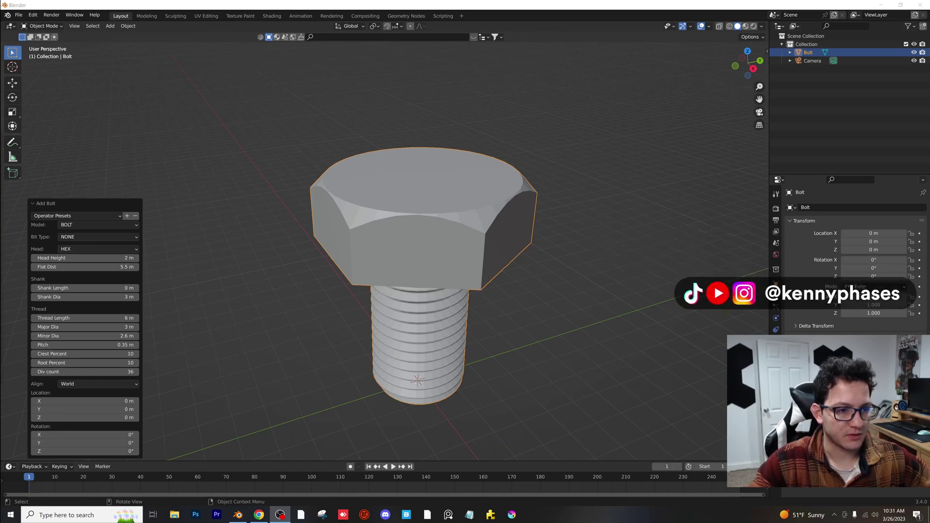
Step: Set the hex head's height to 1.9 m and its flat distance to 4.8 m
middle_click_drag(420, 270, 268, 263)
scroll(204, 282, "up", 3)
scroll(204, 282, "down", 4)
left_click_drag(84, 258, 161, 265)
scroll(309, 264, "up", 2)
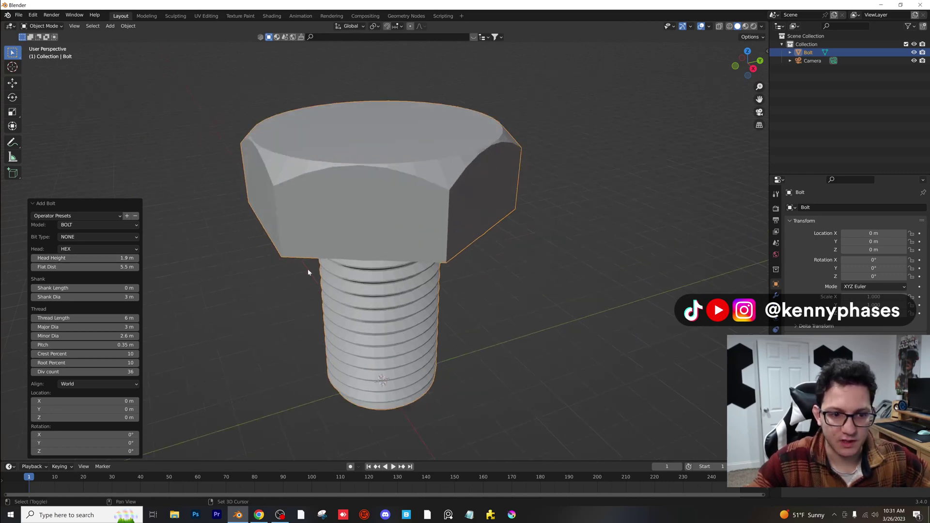
left_click_drag(85, 267, 347, 292)
scroll(347, 292, "down", 2)
middle_click_drag(347, 293, 354, 315)
middle_click_drag(353, 315, 339, 294)
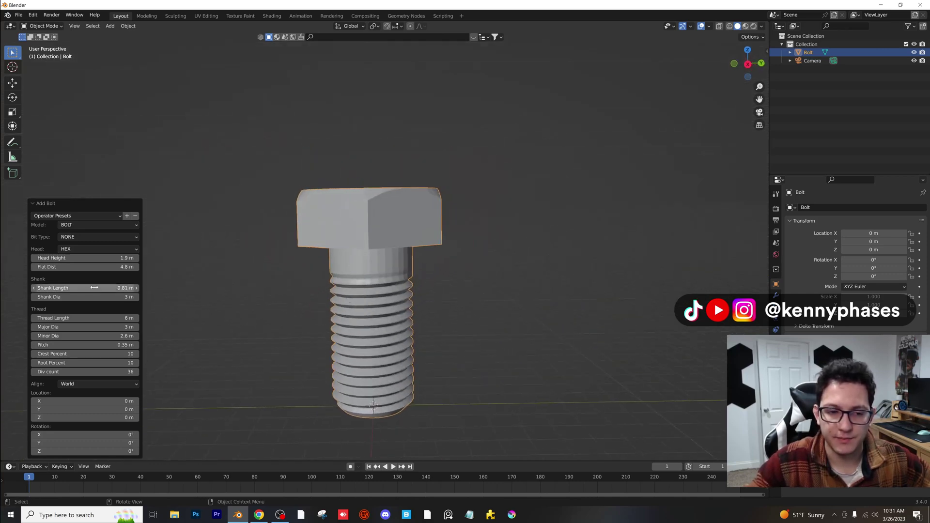
Step: Lengthen the bolt's shank to 7.2 m and widen its diameter to 4.1 m
left_click_drag(83, 288, 382, 291)
scroll(381, 291, "down", 3)
middle_click_drag(239, 311, 184, 378)
left_click_drag(74, 289, 124, 297)
Step: Delete the bolt and add a new bolt mesh in its place
key("Delete")
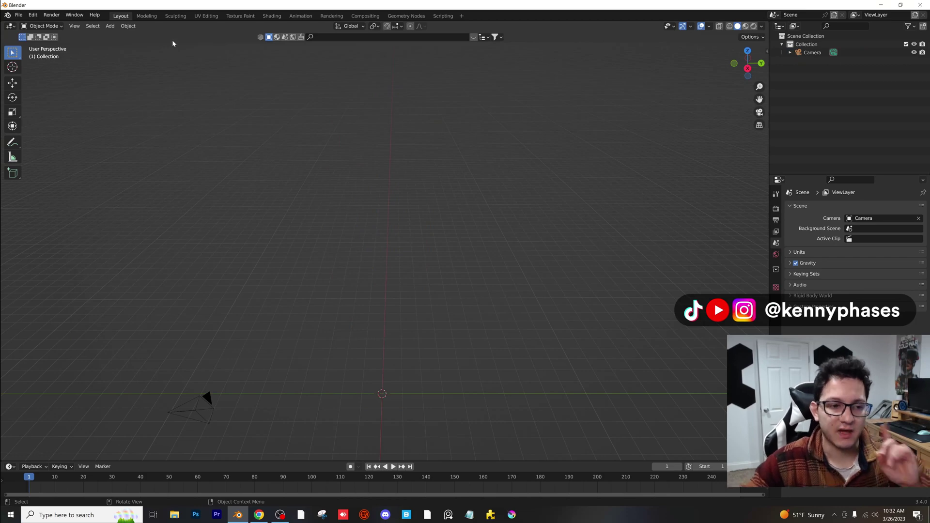
left_click(110, 26)
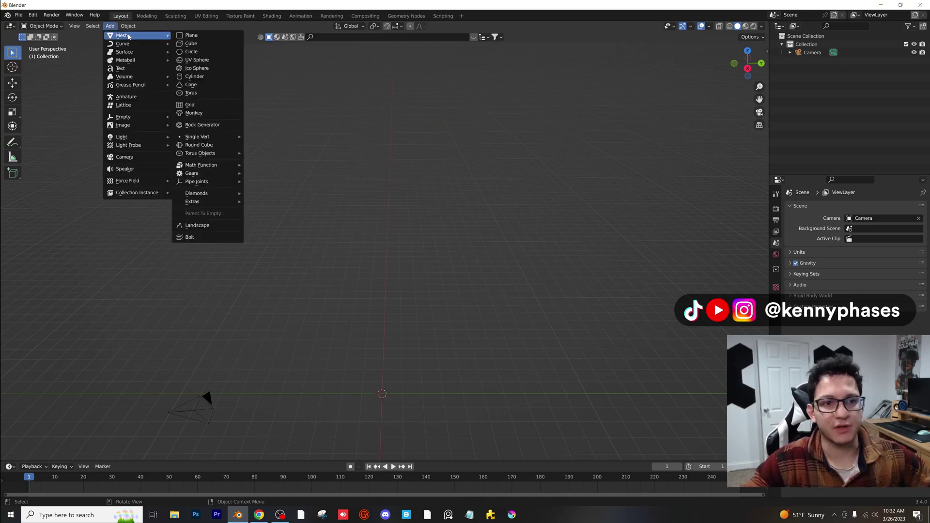
left_click(110, 26)
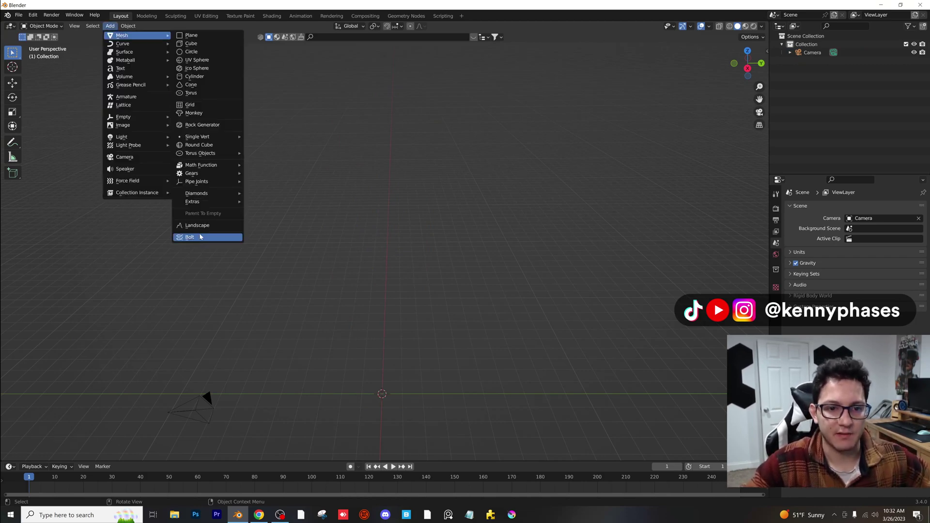
left_click(203, 237)
scroll(194, 279, "up", 2)
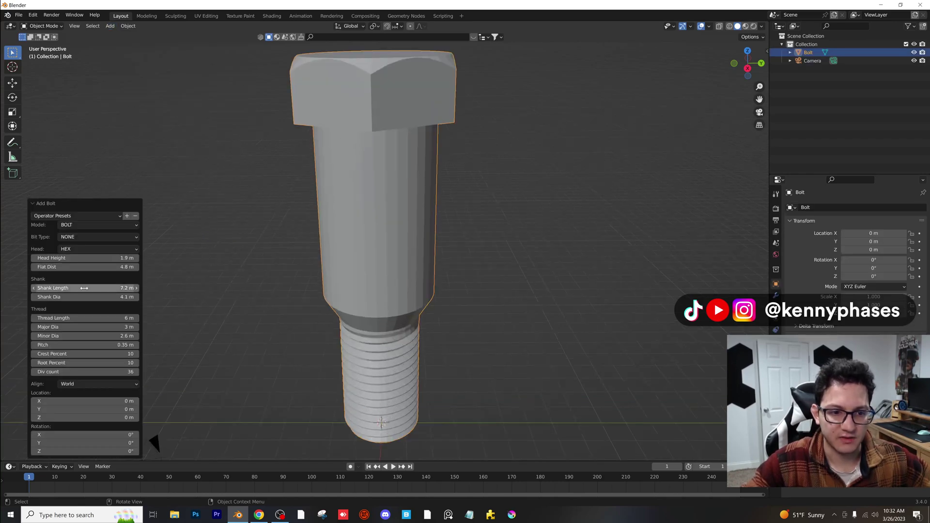
Step: Set the bolt's shank diameter to 3 m and its thread length to 11 m
left_click_drag(92, 297, 98, 318)
scroll(420, 264, "down", 5)
middle_click_drag(416, 263, 423, 285)
Step: Set the thread's minor diameter to 2.7 m and its pitch to 0.67 m
mouse_move(85, 329)
left_mouse_down()
mouse_move(65, 329)
mouse_move(132, 329)
mouse_move(84, 329)
mouse_move(104, 336)
mouse_move(88, 336)
left_mouse_up()
scroll(436, 352, "up", 2)
scroll(436, 352, "up", 4)
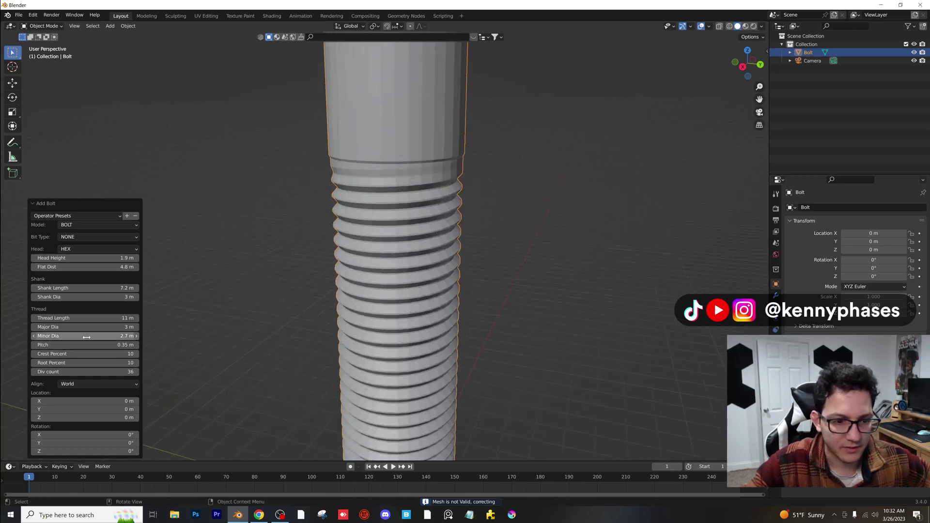
left_click_drag(88, 345, 101, 345)
scroll(498, 287, "down", 4)
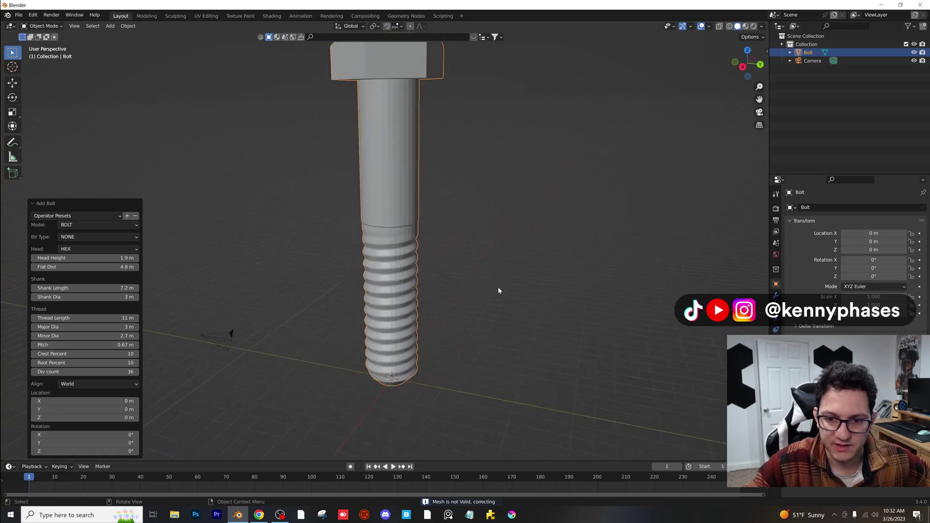
middle_click_drag(406, 272, 427, 274)
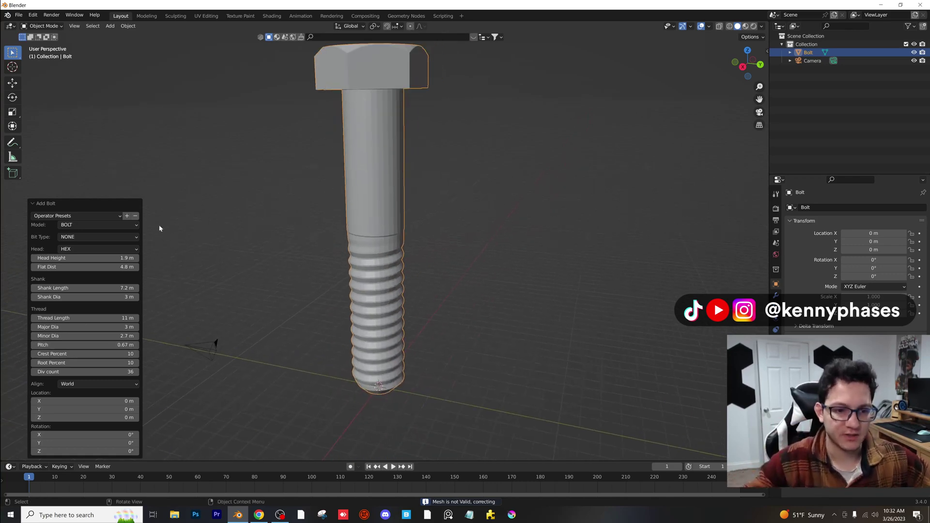
Step: Reduce the thread pitch to 0.27 m and the shank length to 0 m
mouse_move(87, 345)
left_mouse_down()
mouse_move(102, 345)
mouse_move(77, 345)
left_mouse_up()
left_click_drag(103, 292, 57, 292)
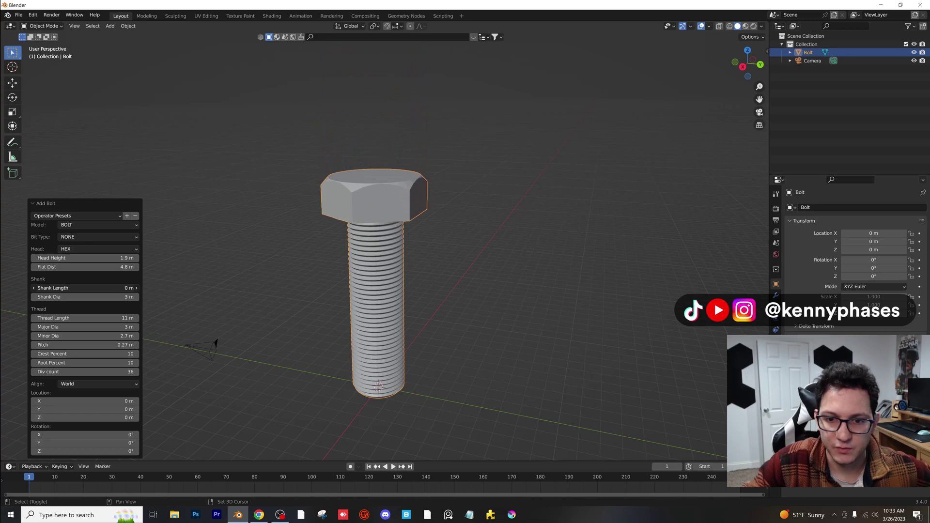
middle_click_drag(435, 273, 422, 281)
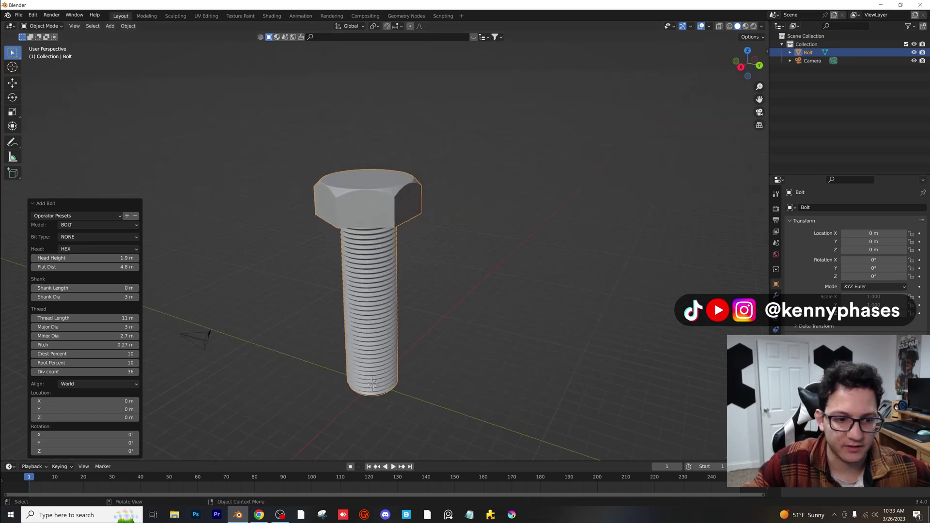
Step: Set the thread's crest percent to 22 and its root percent to 61
left_click_drag(85, 353, 106, 362)
scroll(326, 311, "up", 5)
scroll(339, 313, "down", 1)
scroll(370, 299, "down", 2)
middle_click_drag(339, 314, 365, 255)
scroll(223, 331, "up", 2)
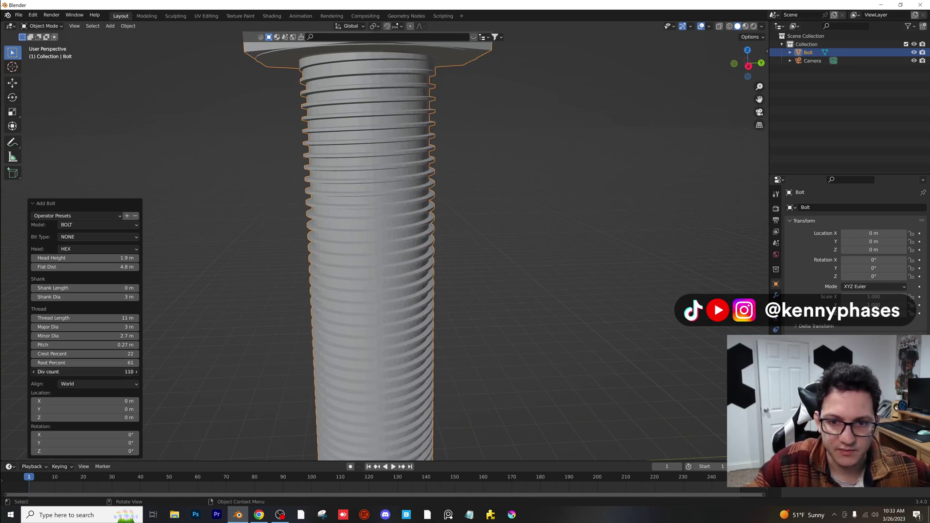
Step: Set the bolt's div count to 99 for smoother geometry
left_click_drag(85, 371, 82, 372)
scroll(347, 271, "down", 3)
mouse_move(323, 269)
middle_mouse_down()
mouse_move(298, 266)
mouse_move(313, 261)
middle_mouse_up()
scroll(376, 243, "up", 6)
middle_click_drag(393, 247, 372, 327, "shift")
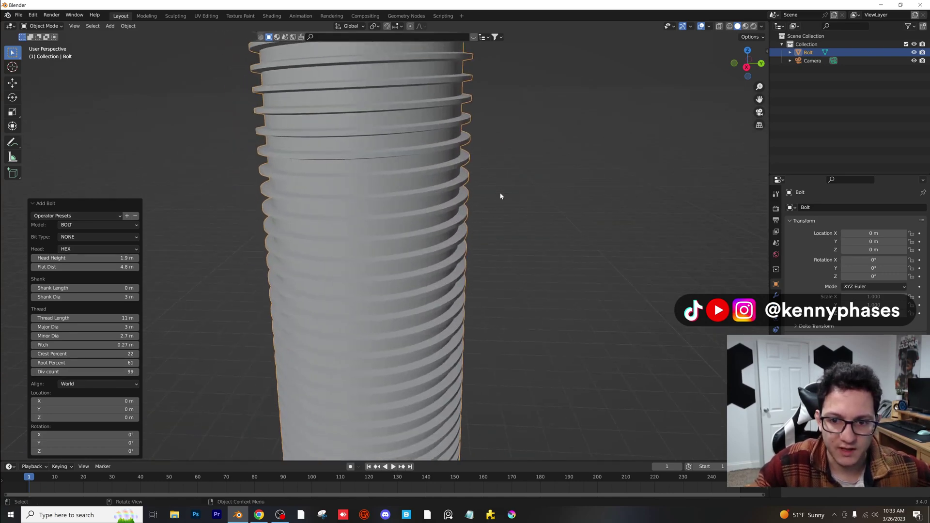
scroll(295, 300, "down", 4)
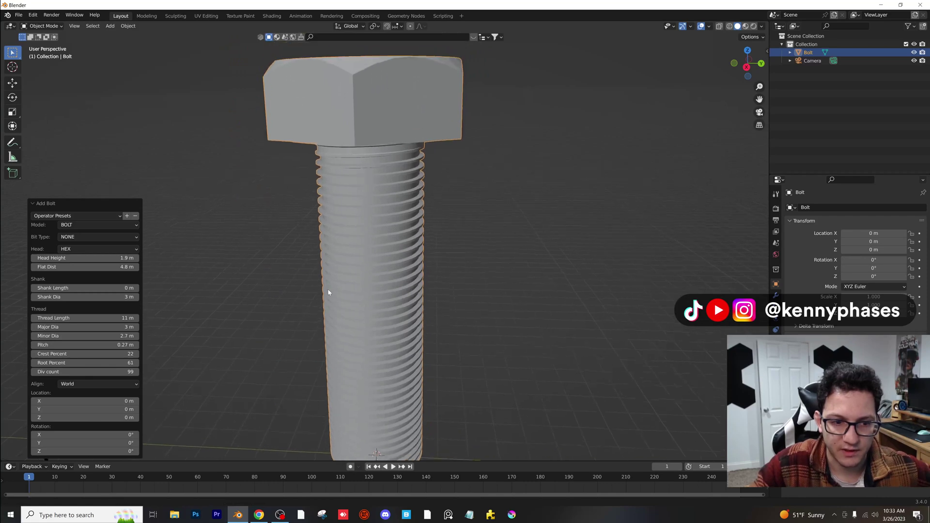
scroll(325, 301, "down", 2)
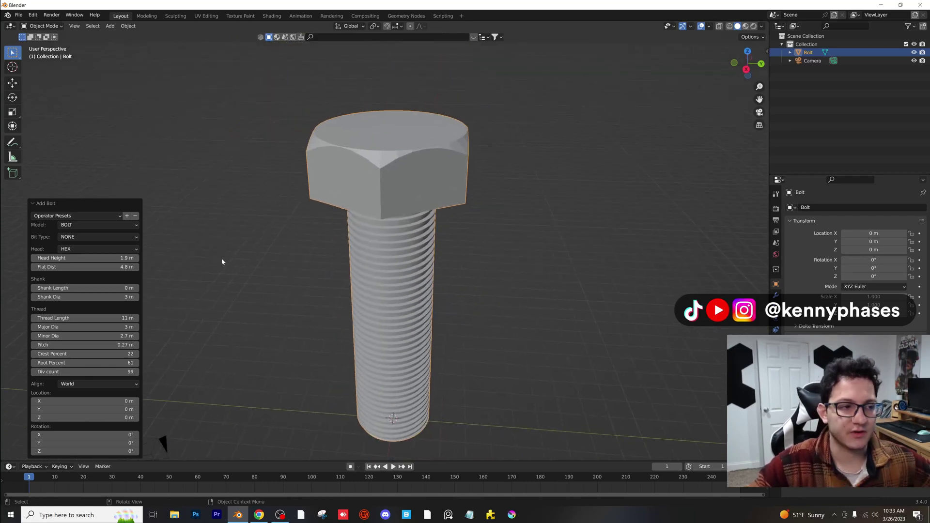
left_click(116, 226)
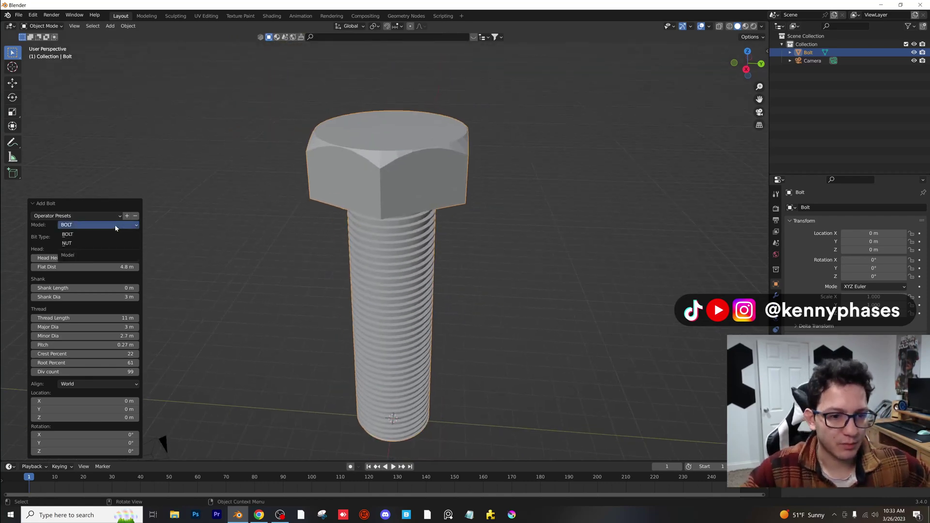
left_click(103, 246)
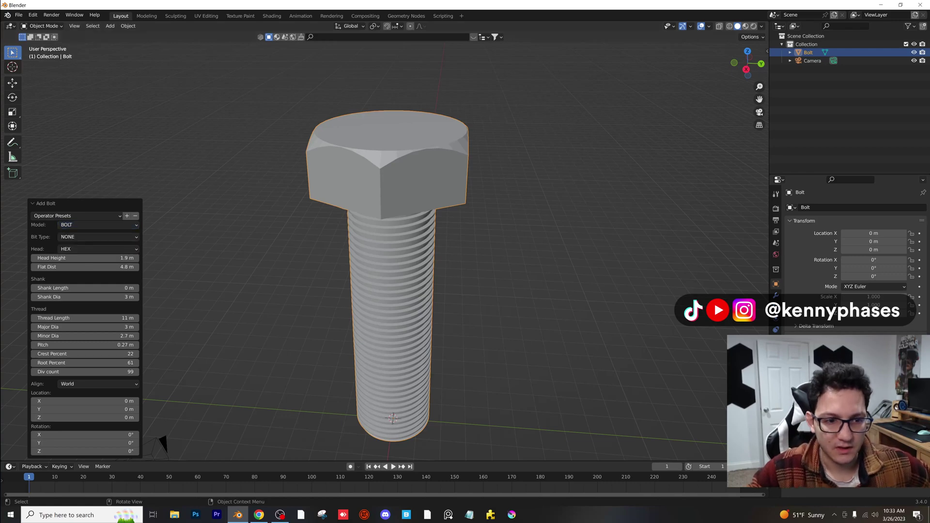
left_click(95, 236)
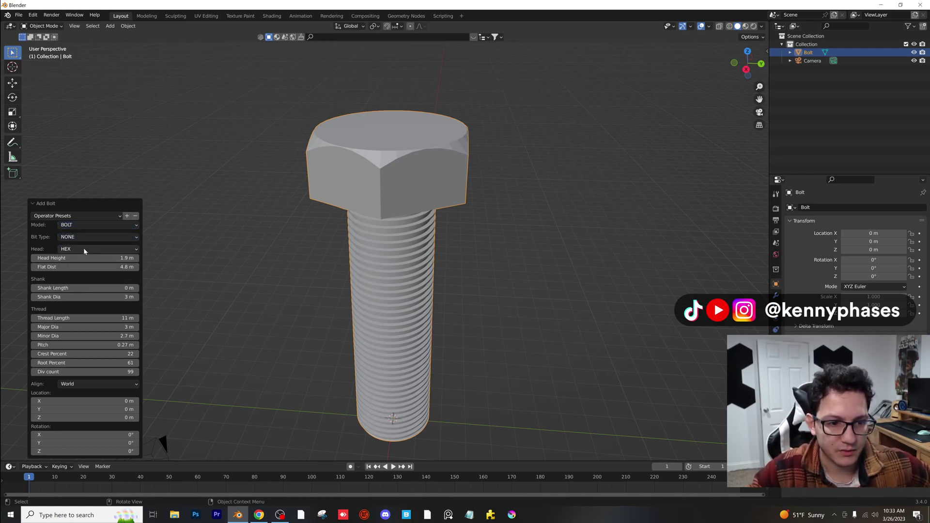
Step: Try the 12 POINT head on the bolt, and the CAP head with a head height of 1.2 m
left_click(85, 249)
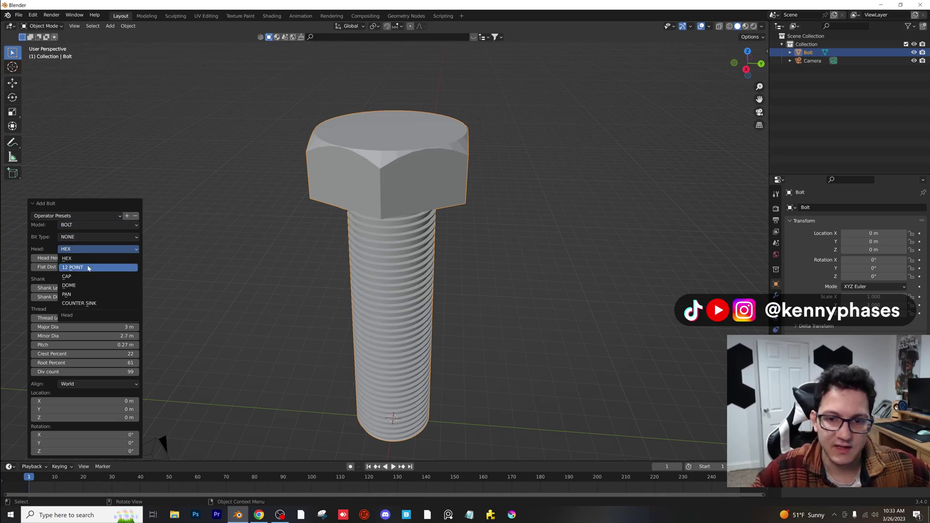
left_click(87, 268)
left_click(85, 240)
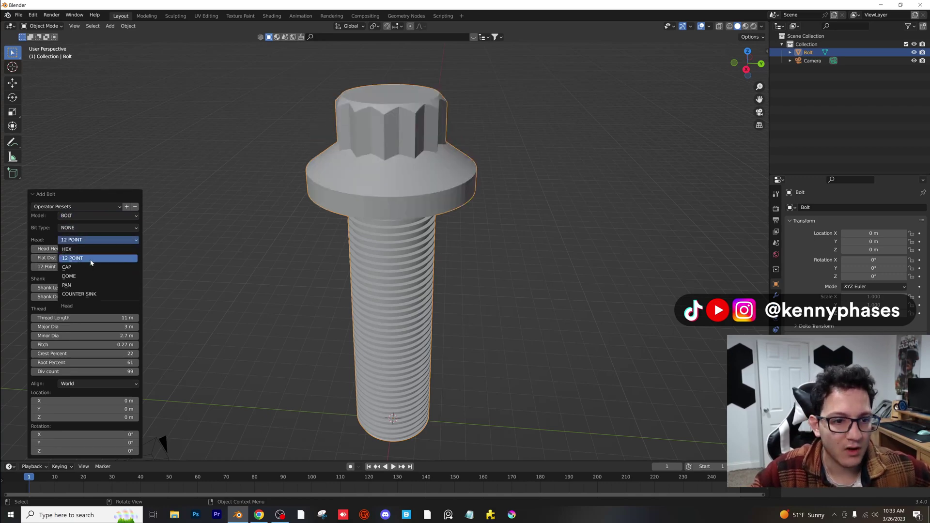
left_click(85, 265)
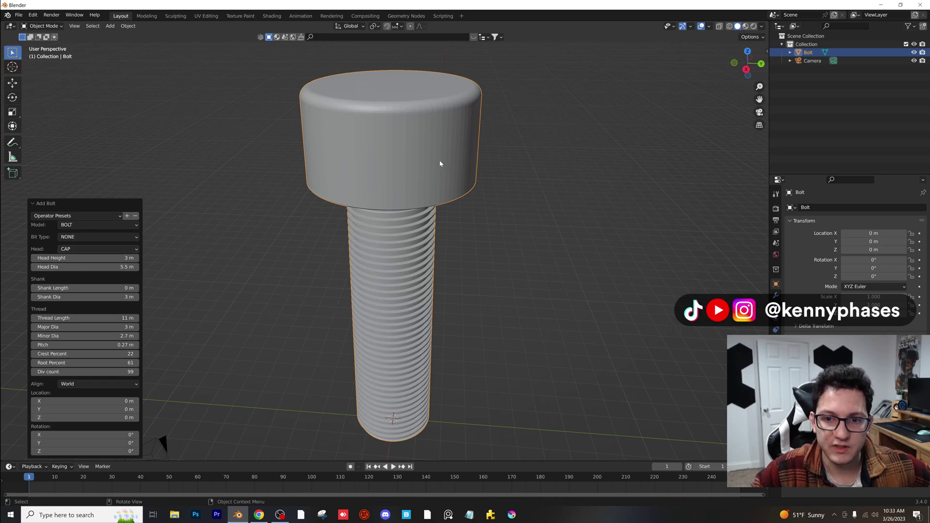
left_click_drag(106, 258, 142, 249)
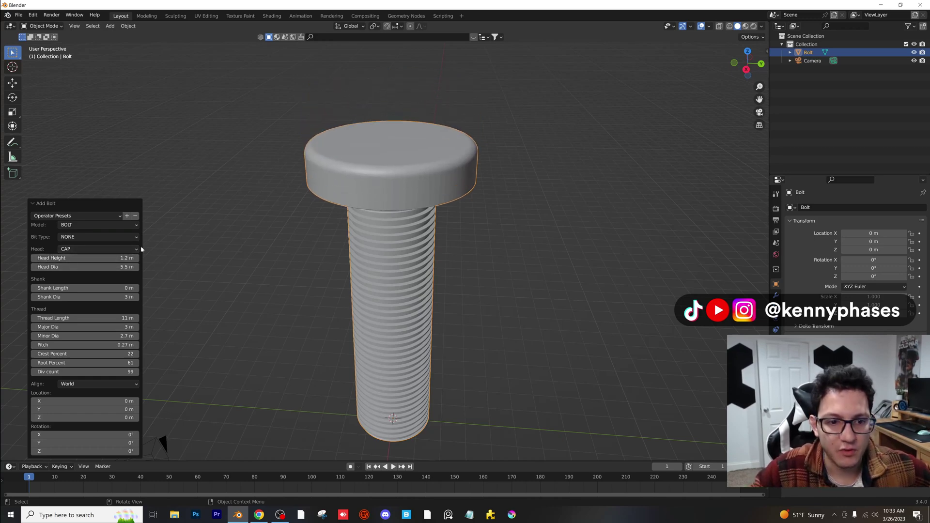
Step: Try the DOME and PAN head types on the bolt
left_click(100, 249)
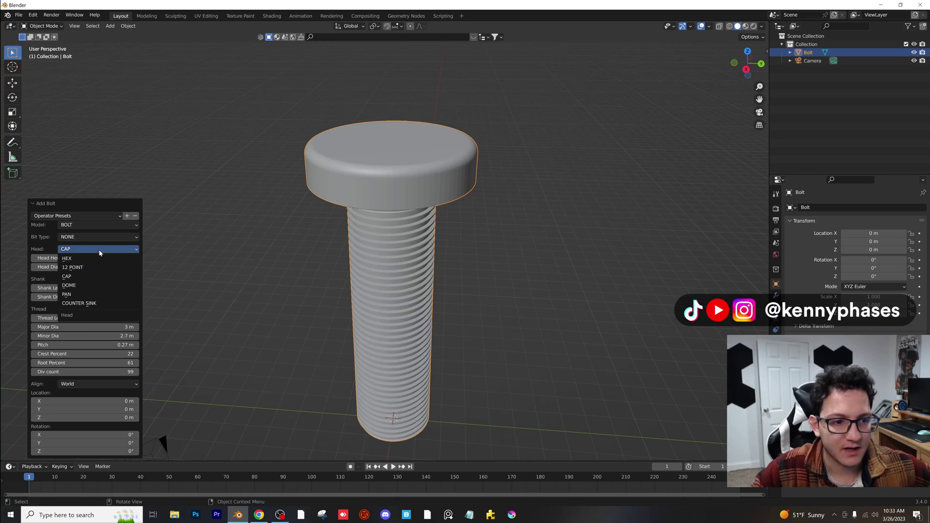
left_click(92, 286)
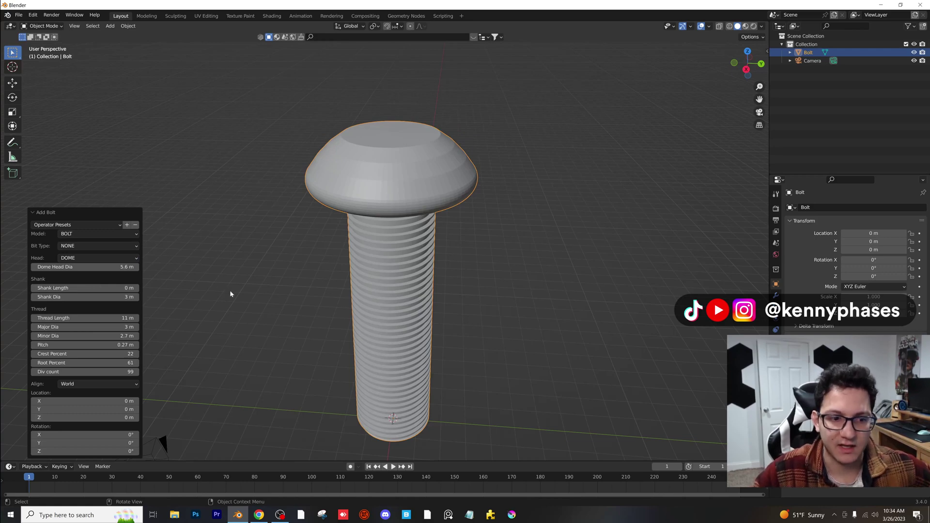
left_click(92, 257)
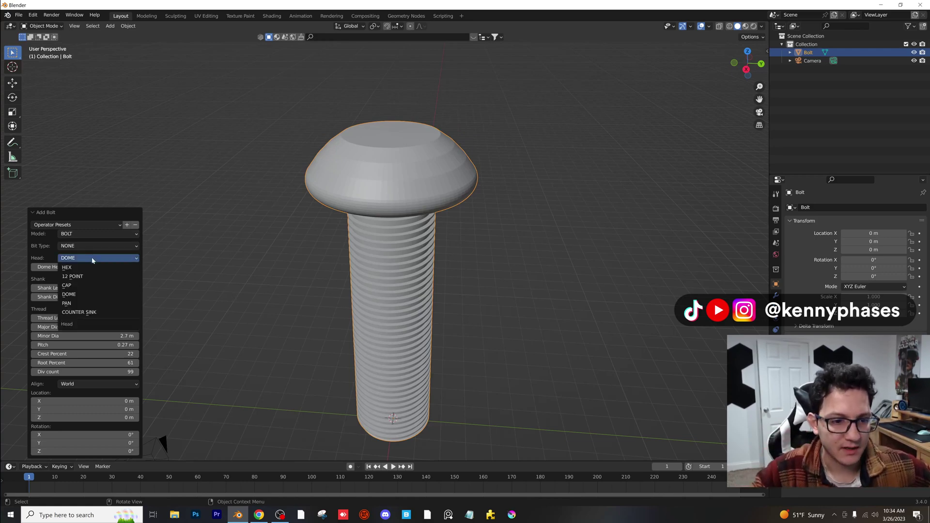
left_click(93, 304)
middle_click_drag(362, 264, 352, 260)
Step: Change the bolt's head type to COUNTER SINK
left_click(94, 260)
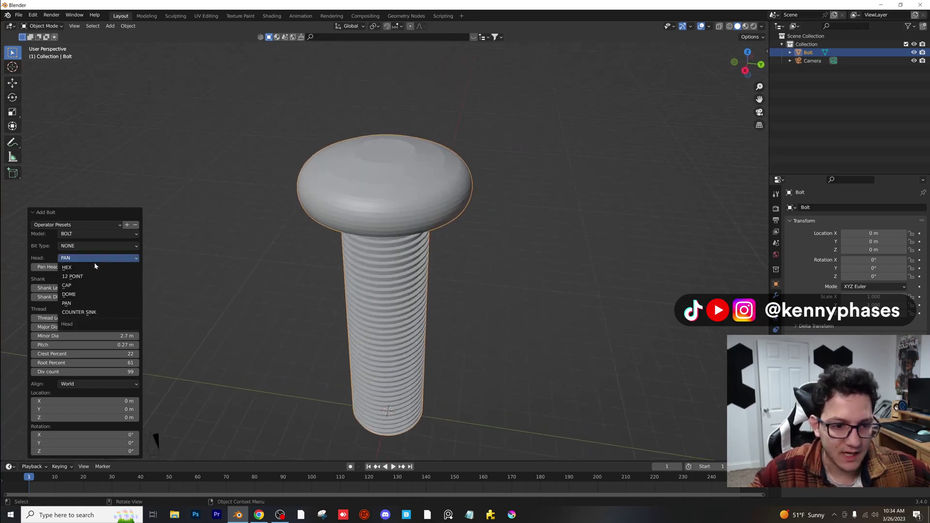
left_click(108, 313)
mouse_move(408, 258)
middle_mouse_down()
mouse_move(410, 273)
mouse_move(408, 256)
middle_mouse_up()
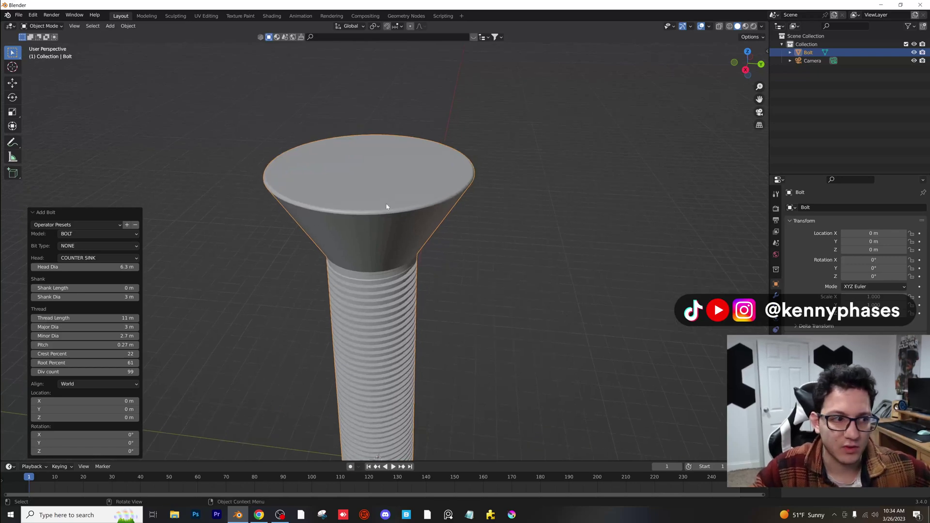
Step: Try the PHILLIPS bit type on the countersunk bolt and look at the cross recess in its head
left_click(88, 247)
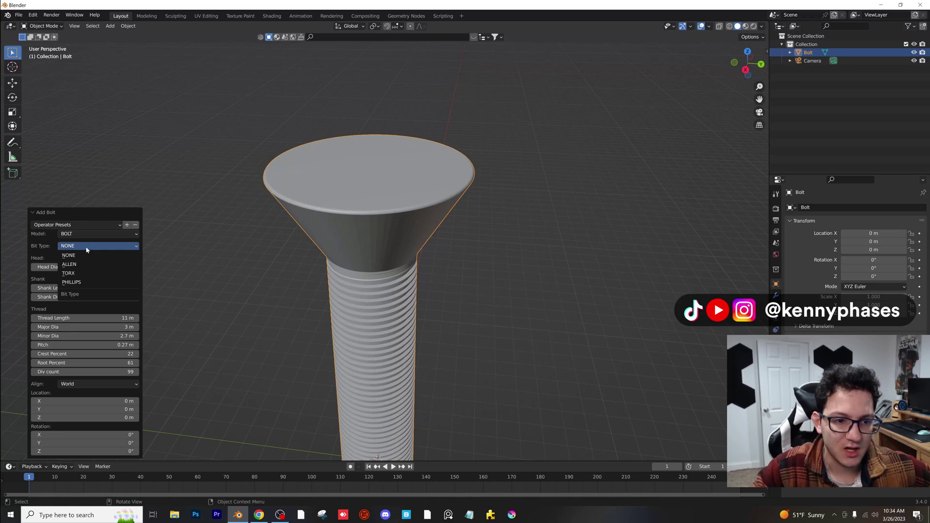
left_click(91, 282)
scroll(349, 210, "up", 2)
middle_click_drag(342, 237, 357, 253)
scroll(338, 241, "up", 4)
scroll(355, 253, "down", 4)
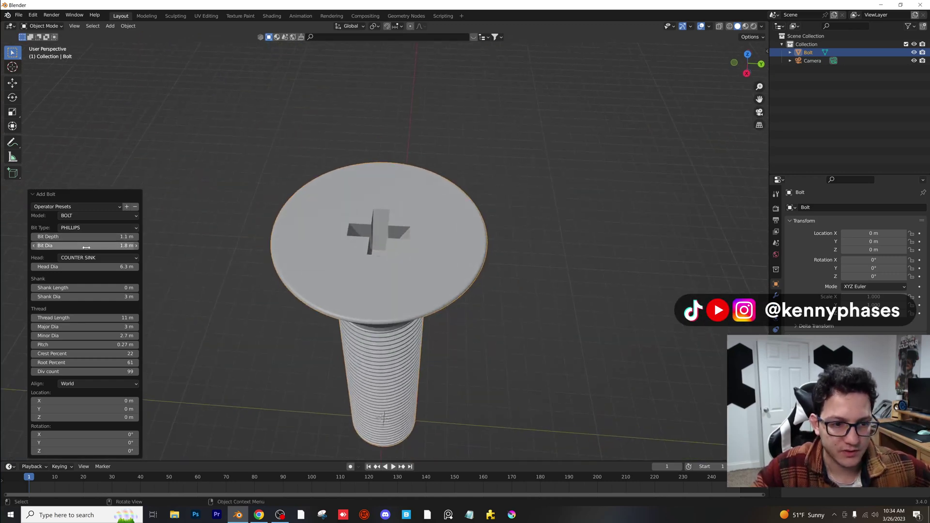
Step: Set the bit diameter of the Phillips recess to 3.6 m and view the whole bolt
left_click_drag(82, 246, 111, 246)
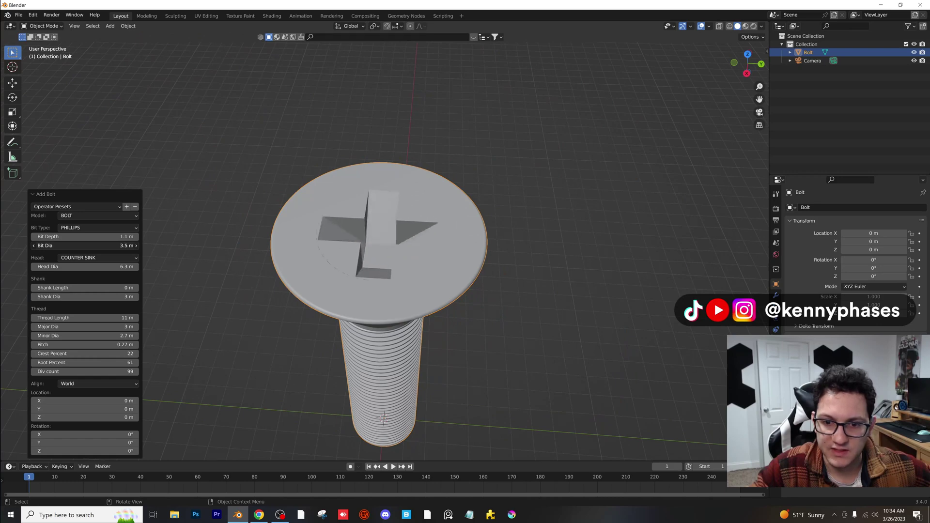
scroll(425, 235, "down", 4)
middle_click_drag(426, 235, 425, 204)
scroll(426, 228, "up", 1)
scroll(399, 232, "up", 2)
scroll(430, 208, "up", 1)
scroll(430, 210, "down", 1)
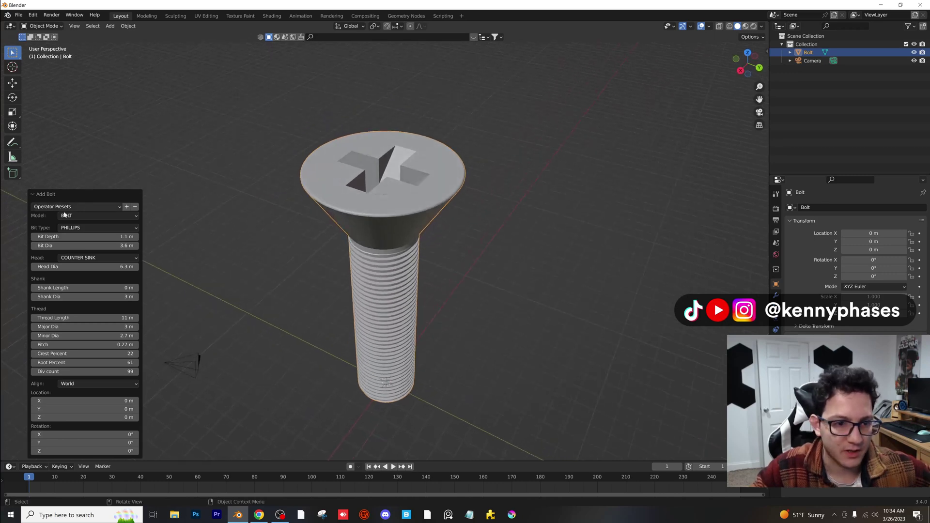
Step: Try the TORX bit type on the countersunk bolt
left_click(90, 229)
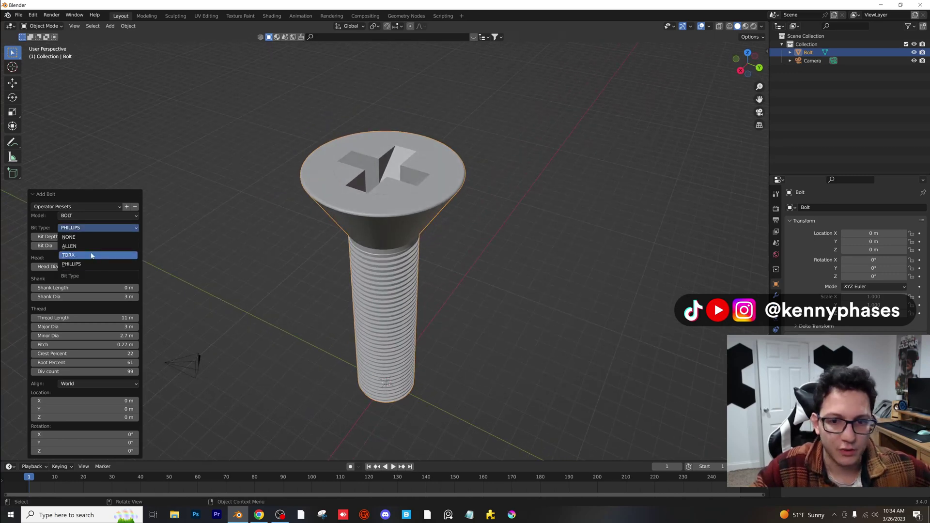
left_click(92, 255)
mouse_move(448, 215)
middle_mouse_down()
mouse_move(441, 253)
mouse_move(450, 207)
mouse_move(463, 213)
middle_mouse_up()
Step: Change the bolt's bit type to ALLEN and check the hexagonal recess in the head
left_click(98, 228)
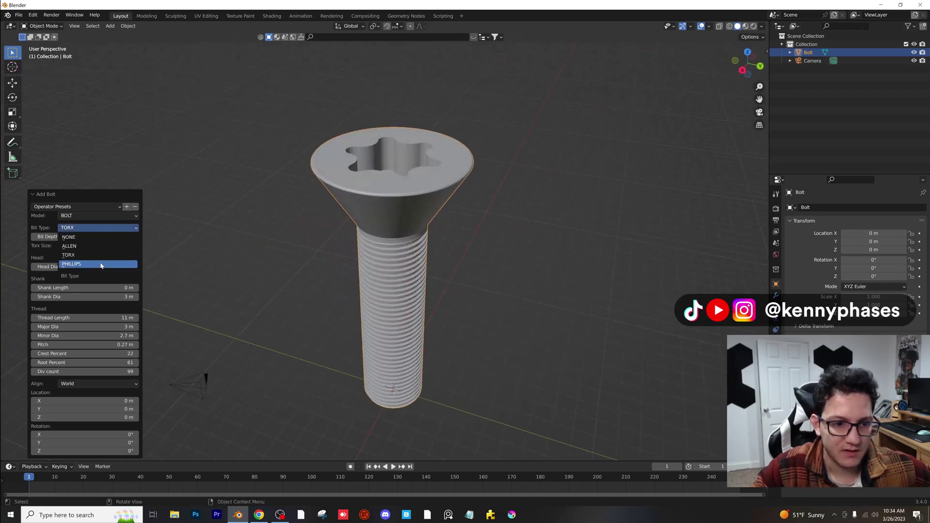
left_click(100, 264)
left_click(99, 248)
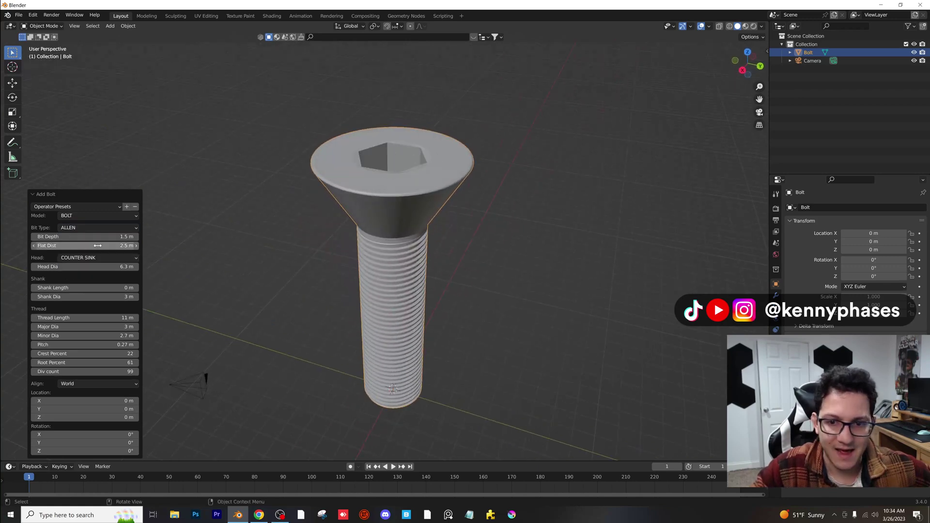
mouse_move(376, 214)
middle_mouse_down()
mouse_move(377, 202)
mouse_move(383, 216)
middle_mouse_up()
scroll(378, 209, "down", 4)
scroll(384, 215, "up", 1)
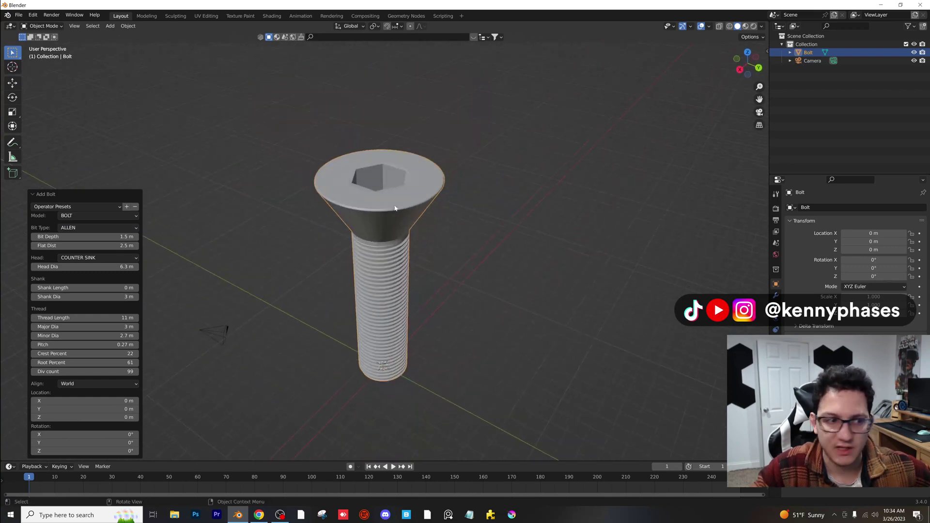
left_click(95, 228)
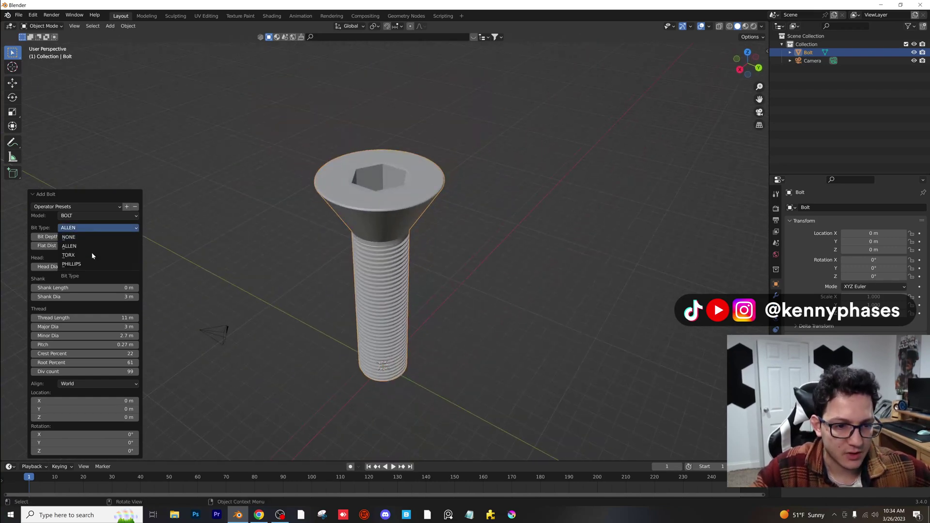
left_click(77, 216)
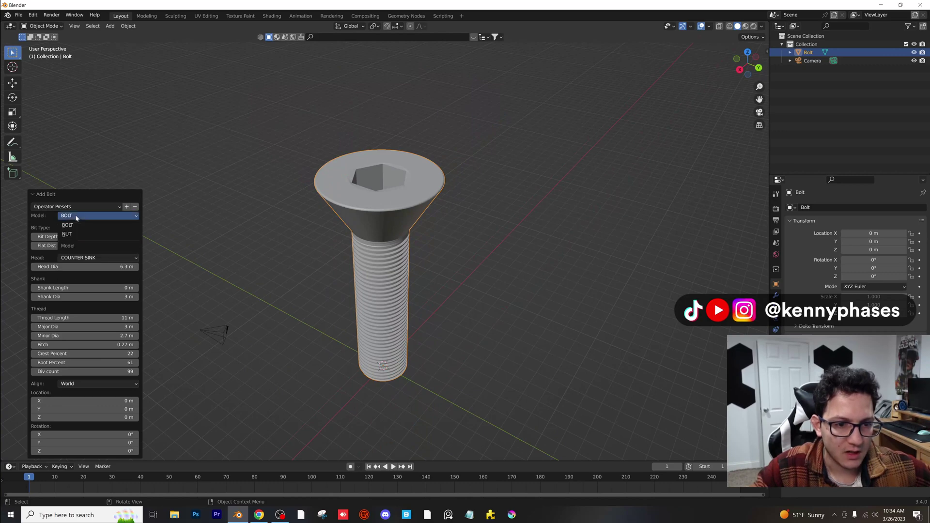
left_click(78, 225)
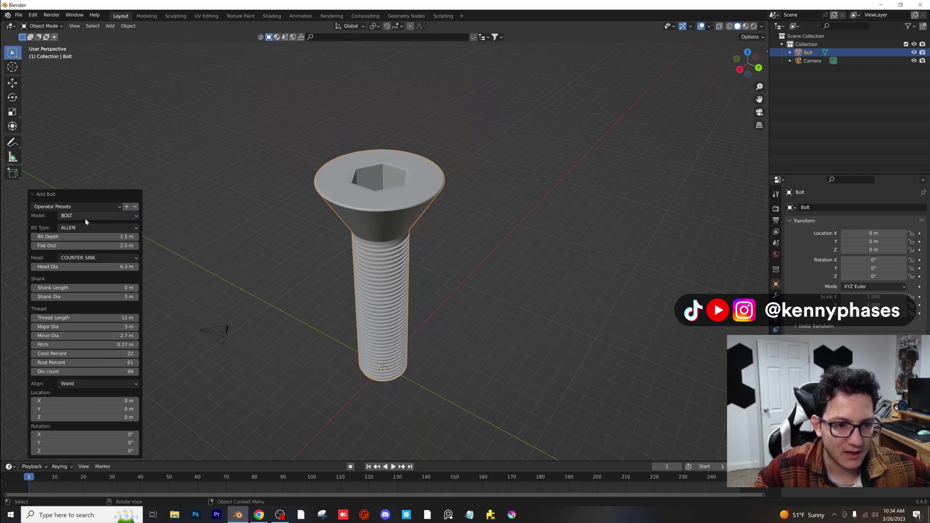
Step: Change the bolt's head type to CAP
left_click(93, 259)
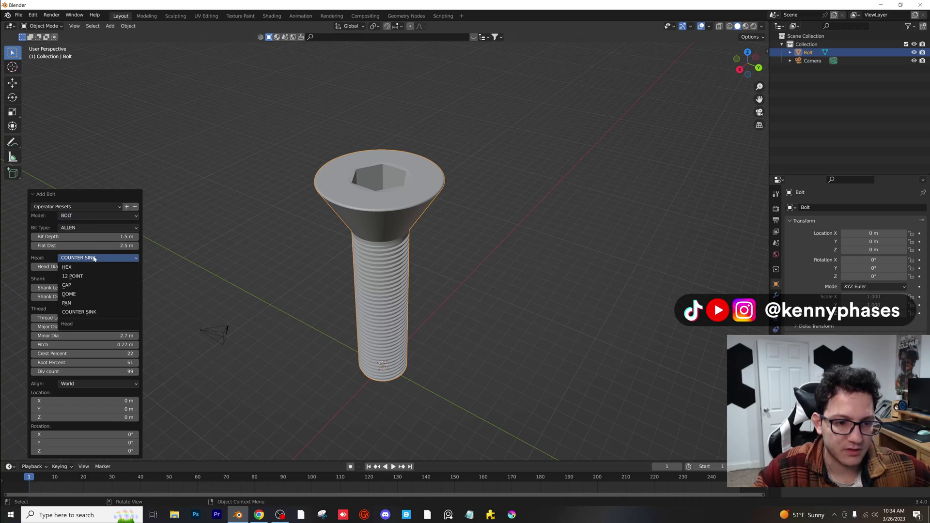
left_click(94, 258)
left_click(90, 259)
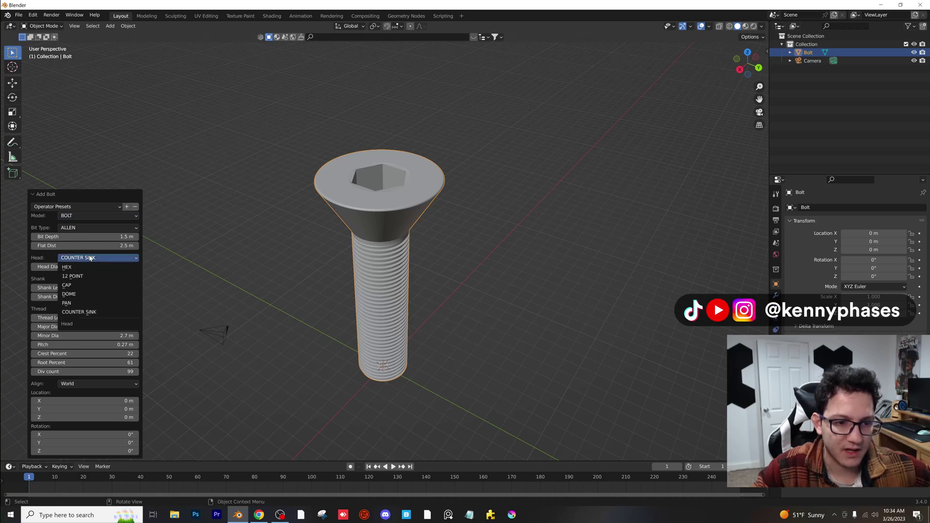
left_click(99, 285)
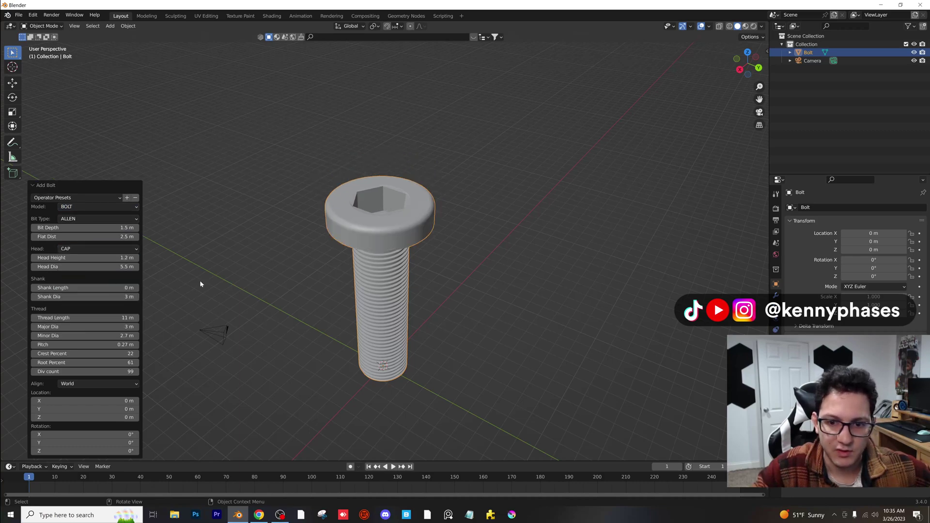
scroll(431, 245, "up", 2)
mouse_move(432, 245)
middle_mouse_down()
mouse_move(413, 252)
mouse_move(422, 234)
mouse_move(416, 244)
middle_mouse_up()
Step: Switch the model from a bolt to NUT
left_click(86, 225)
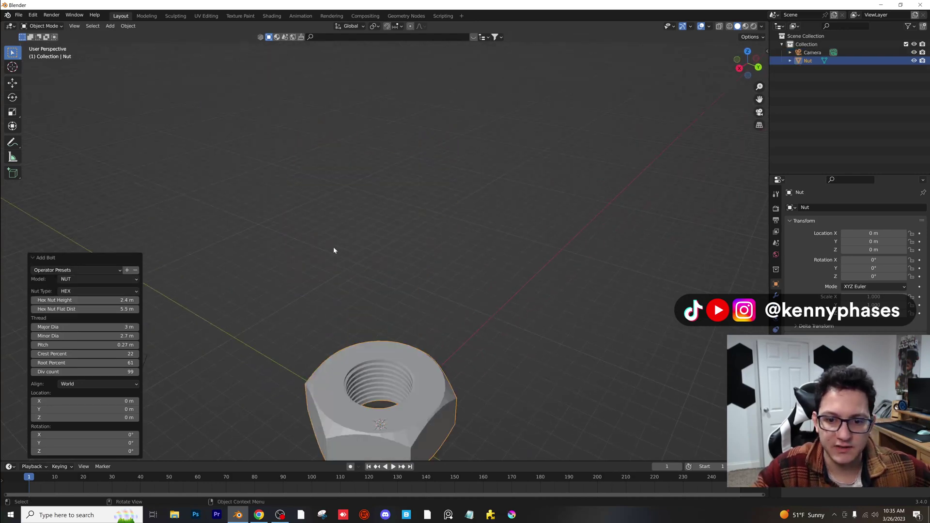
scroll(334, 249, "down", 2)
middle_click_drag(418, 337, 410, 283)
Step: Examine the hex nut's internal threads and chamfered edges from close up and from different angles
scroll(400, 258, "up", 2)
scroll(401, 258, "up", 3)
scroll(436, 263, "down", 3)
scroll(386, 249, "down", 1)
scroll(402, 255, "up", 6)
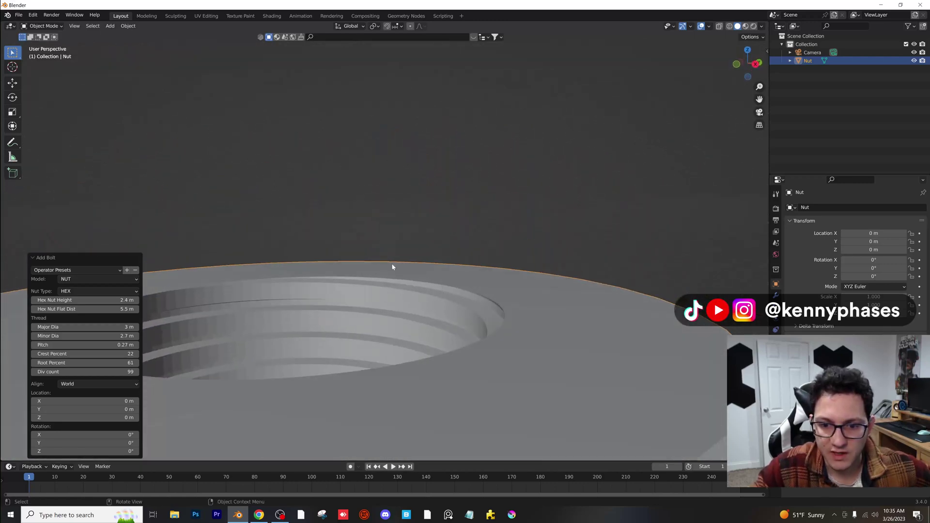
middle_click_drag(342, 286, 443, 279)
scroll(446, 247, "down", 4)
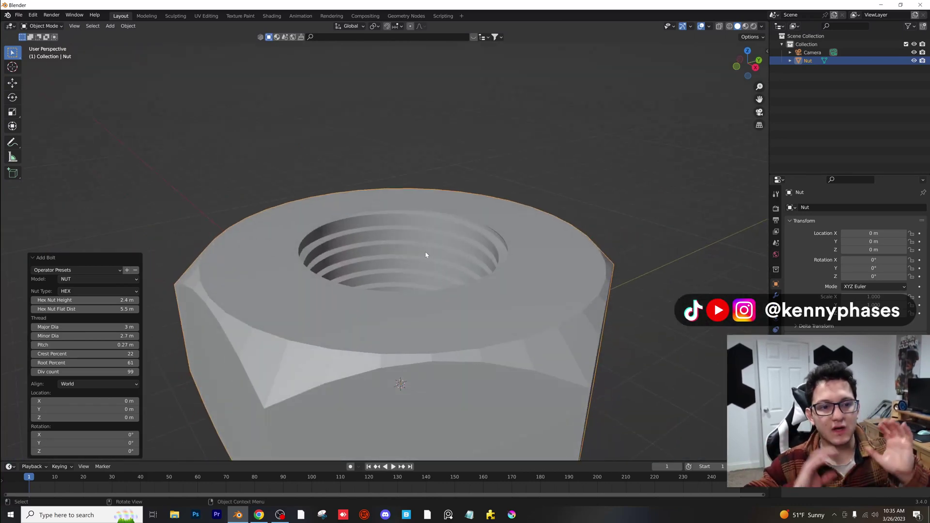
scroll(422, 255, "down", 4)
middle_click_drag(426, 270, 405, 268)
Step: Add another Bolt mesh alongside the nut and set its model to BOLT
left_click(530, 204)
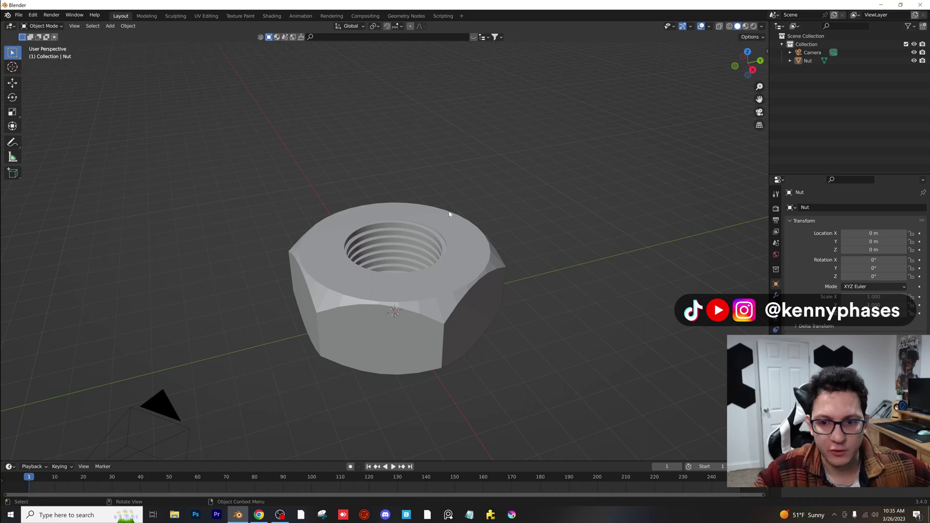
left_click(111, 26)
mouse_move(125, 36)
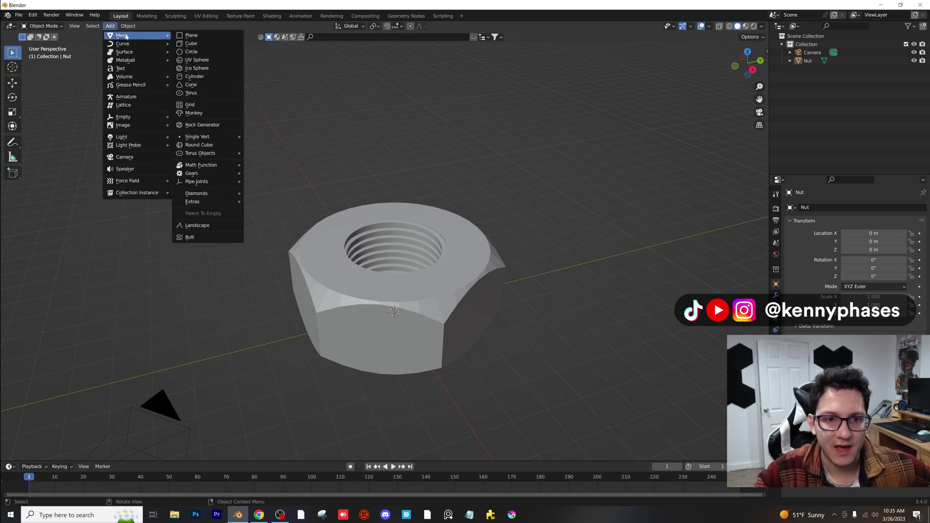
left_click(218, 237)
left_click(86, 280)
left_click(85, 288)
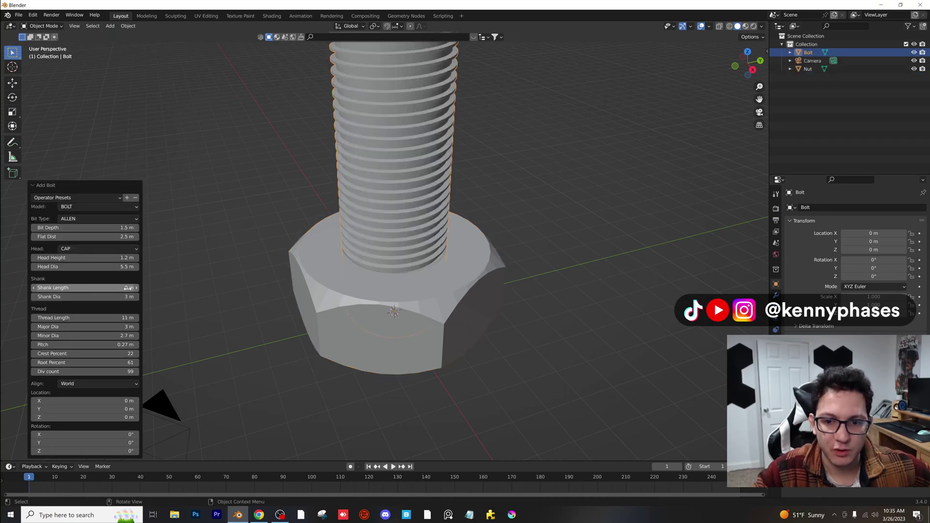
scroll(398, 313, "down", 5)
scroll(441, 292, "up", 2)
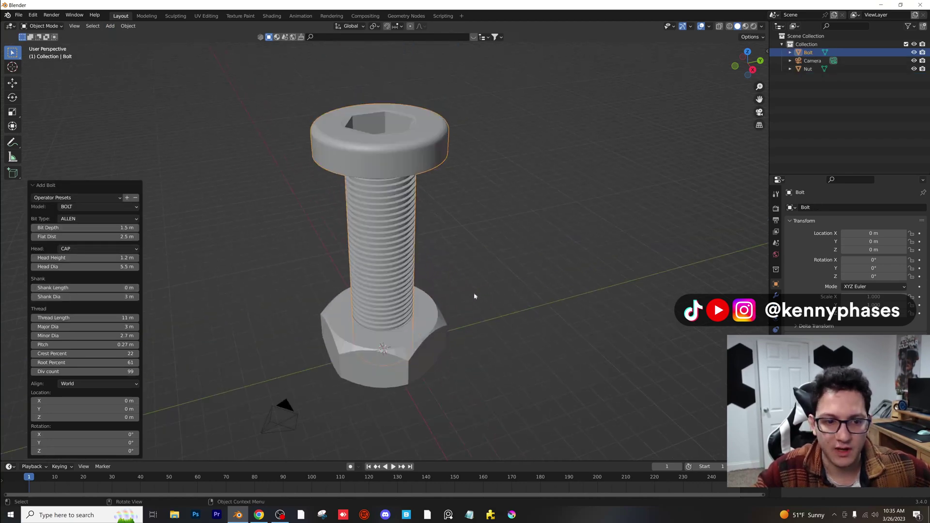
Step: Select the bolt, turn on X-ray and view where it passes through the nut in front orthographic view
left_click(516, 299)
left_click(400, 141)
middle_click_drag(400, 141, 447, 145)
scroll(409, 291, "up", 4)
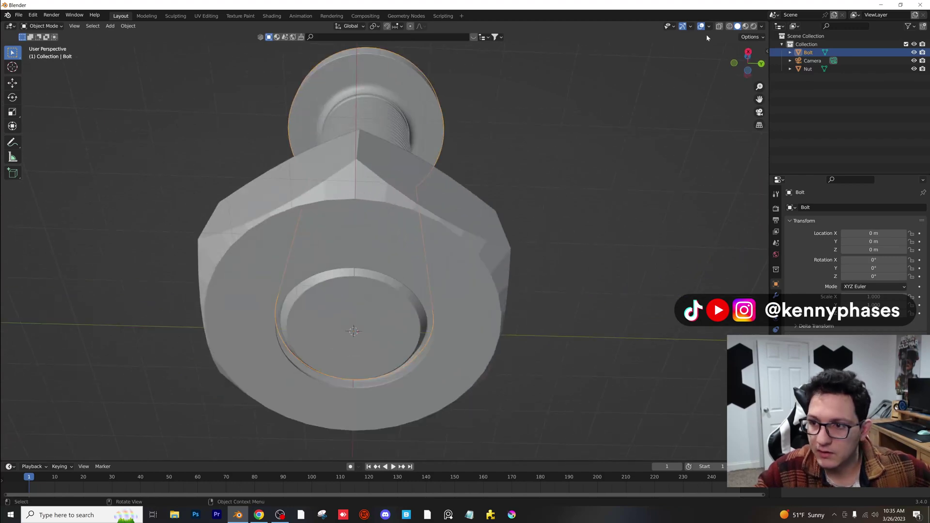
left_click(720, 26)
left_click(749, 53)
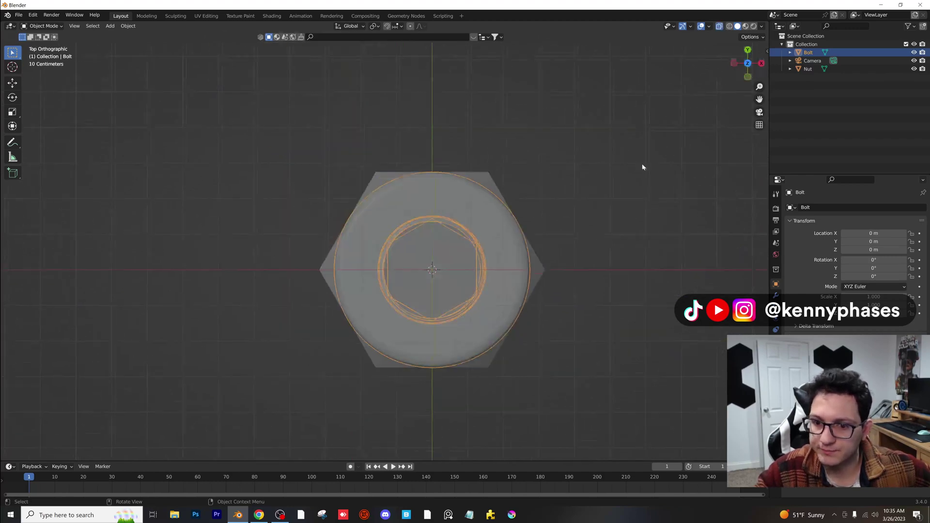
left_click(748, 75)
scroll(498, 379, "up", 1)
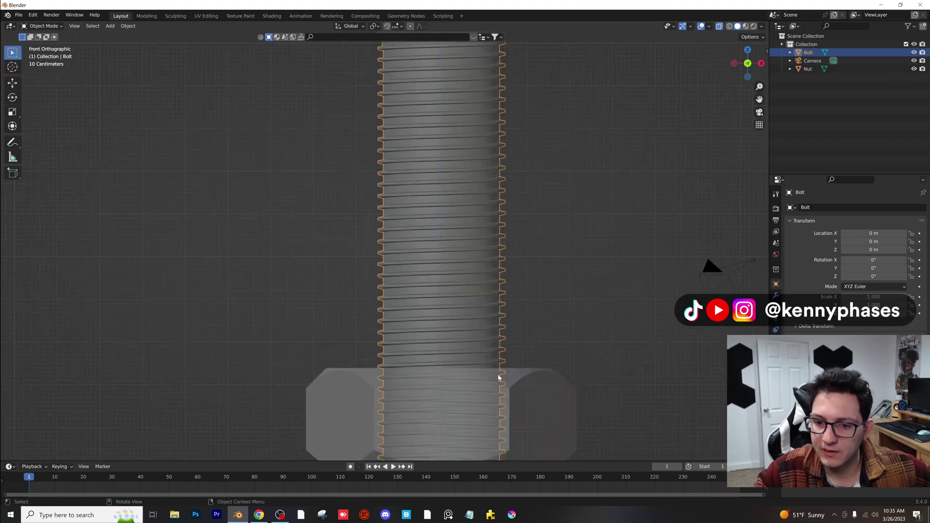
middle_click_drag(571, 341, 522, 175, "shift")
scroll(473, 260, "up", 4)
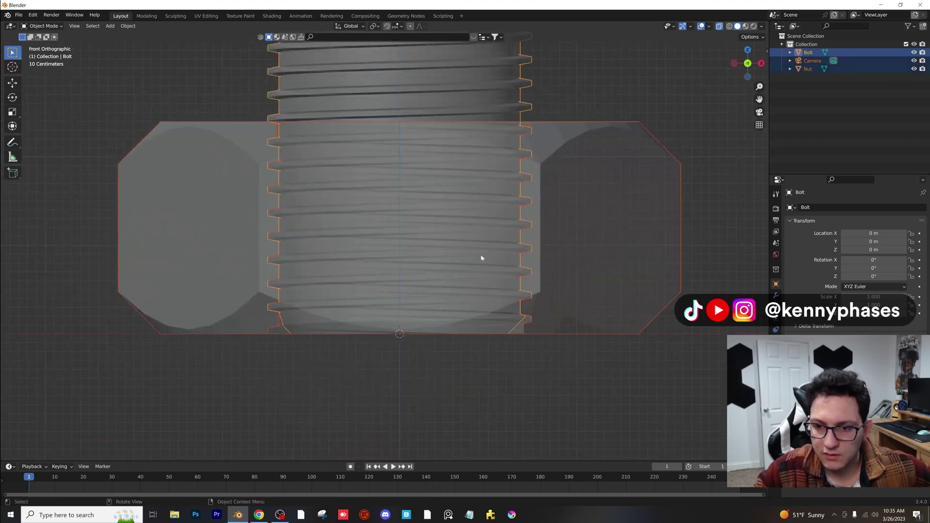
Step: Select only the nut and examine its internal thread outline around the bolt
left_click(606, 118)
left_click(592, 172)
scroll(588, 170, "up", 2)
middle_click_drag(556, 170, 436, 199, "shift")
left_click(519, 214)
left_click(512, 149)
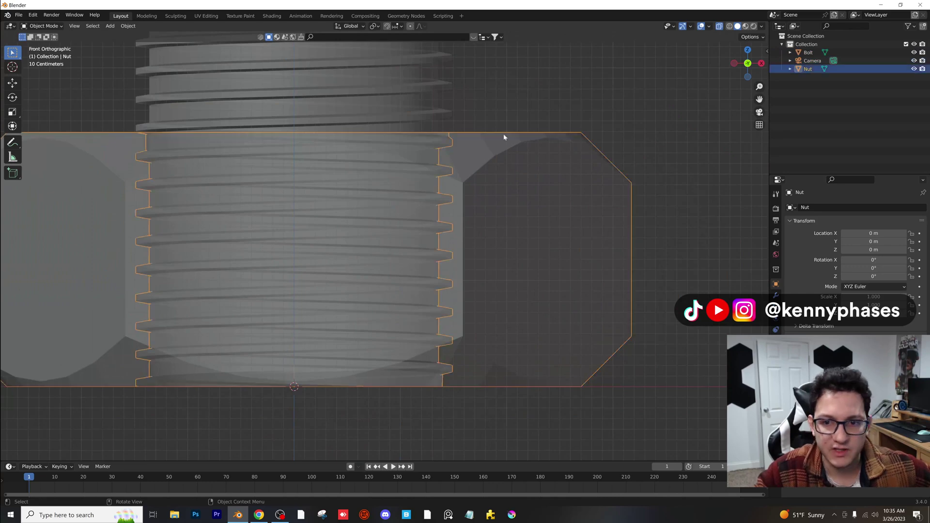
middle_click_drag(487, 200, 552, 253, "shift")
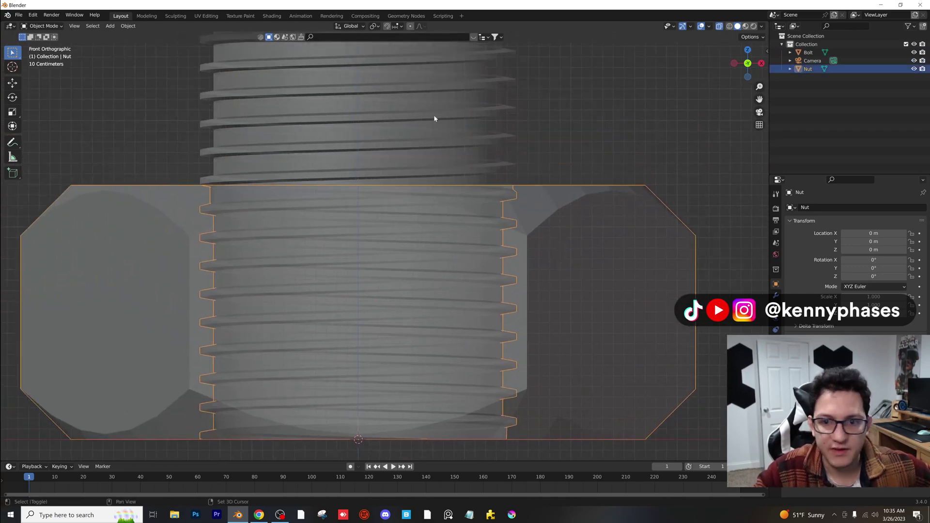
Step: Alternate the selection between the bolt and the nut to compare how their threads line up
left_click(453, 123, "shift")
scroll(513, 191, "down", 2)
left_click(485, 142)
left_click(527, 254)
left_click(430, 128)
left_click(531, 282)
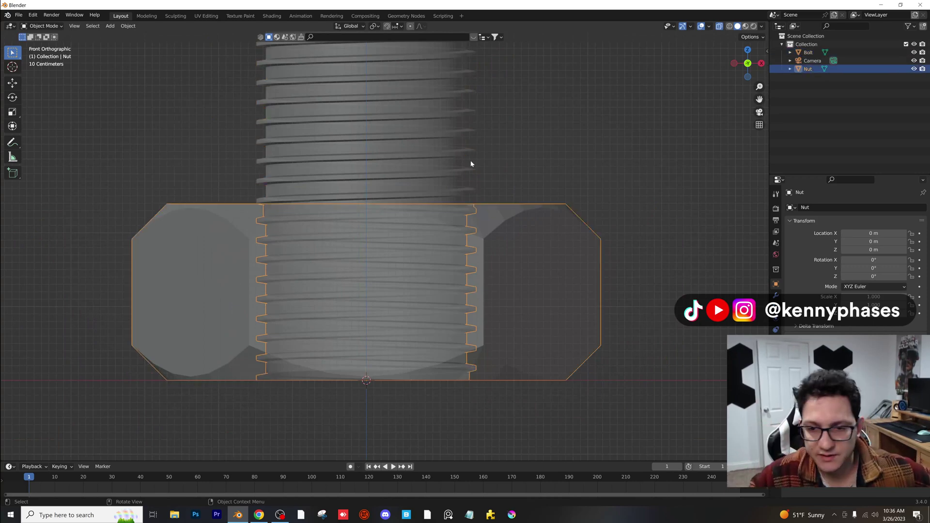
scroll(499, 184, "down", 1)
middle_click_drag(511, 205, 523, 352, "shift")
scroll(517, 204, "down", 2)
mouse_move(526, 178)
middle_mouse_down("shift")
mouse_move(543, 328)
mouse_move(539, 316)
mouse_move(529, 316)
mouse_move(504, 142)
mouse_move(522, 173)
middle_mouse_up("shift")
scroll(494, 299, "up", 4)
Step: Select the bolt, turn off X-ray and apply Shade Auto Smooth to it
left_click(464, 255)
scroll(505, 303, "down", 3)
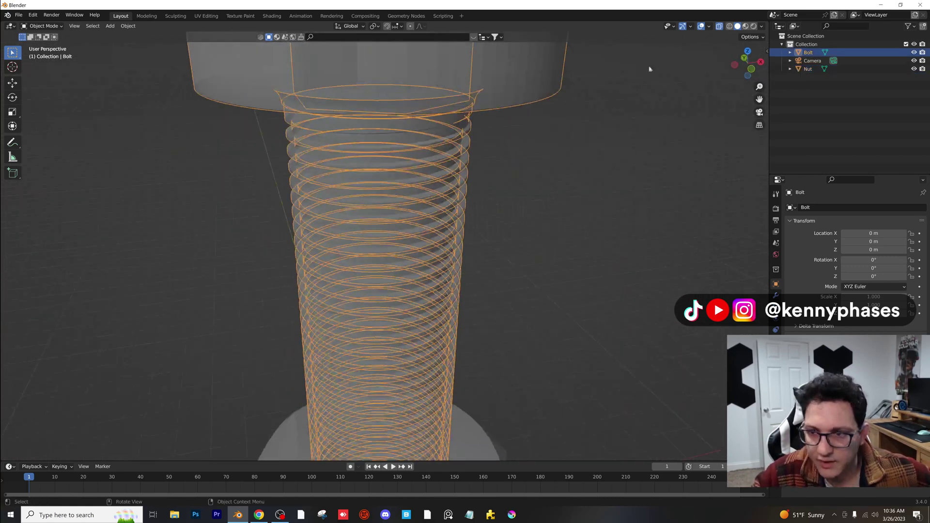
left_click(719, 27)
scroll(426, 146, "up", 2)
right_click(420, 140)
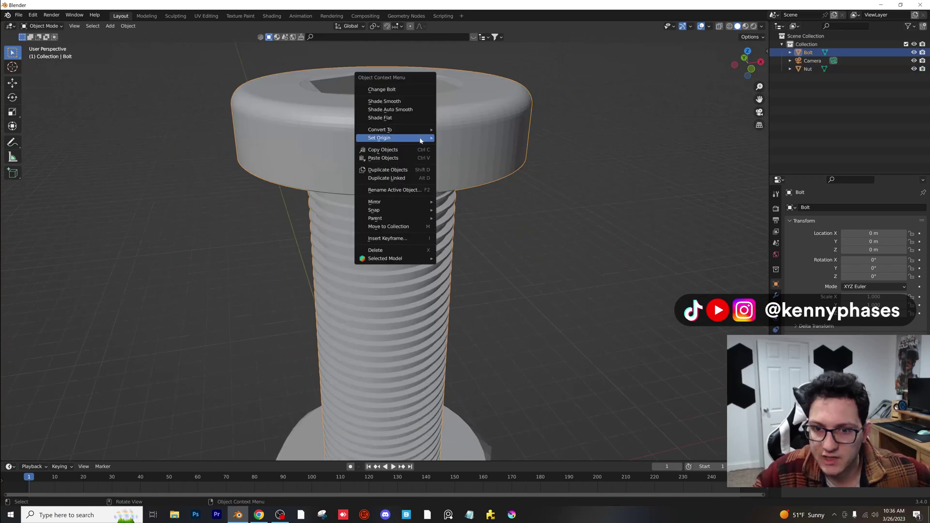
left_click(410, 109)
scroll(489, 194, "down", 2)
middle_click_drag(490, 211, 490, 224)
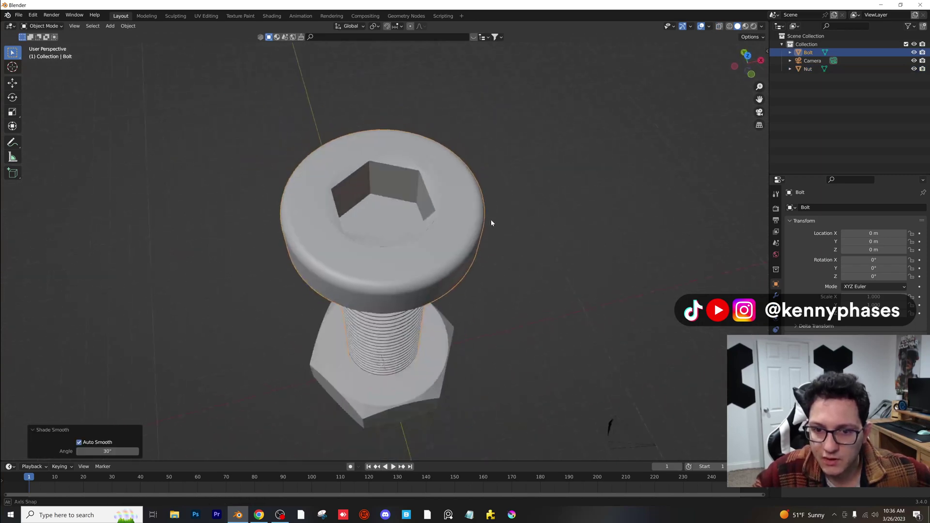
Step: Examine the mesh around the hexagonal recess of the bolt head in both Object Mode and Edit Mode
scroll(410, 204, "up", 5)
scroll(530, 198, "down", 2)
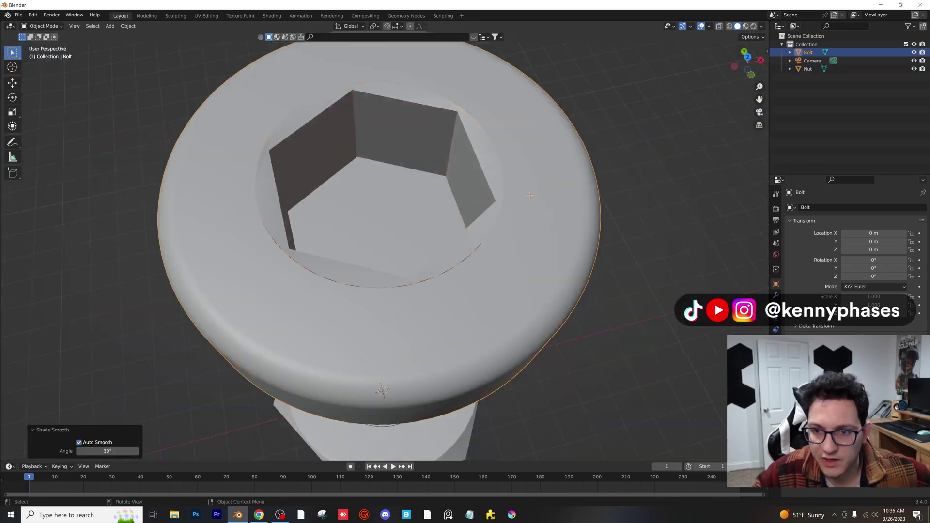
key("Tab")
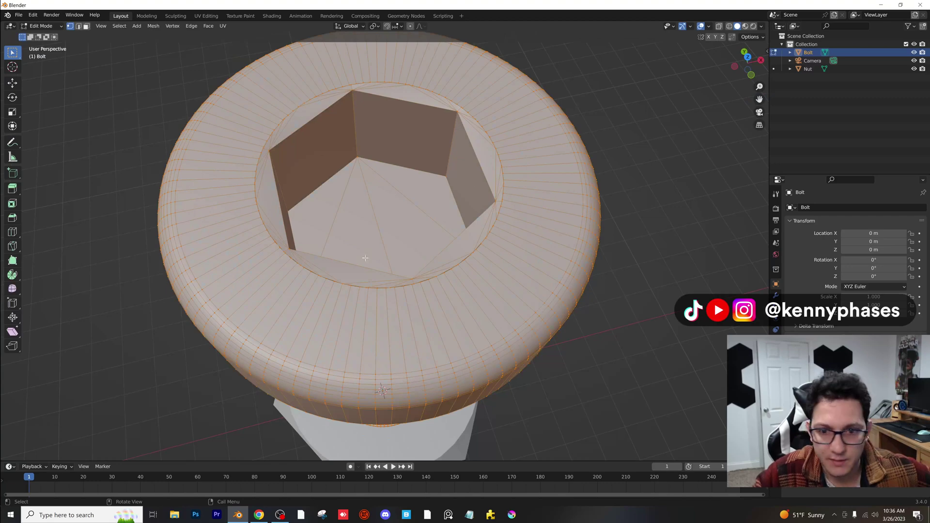
key("Tab")
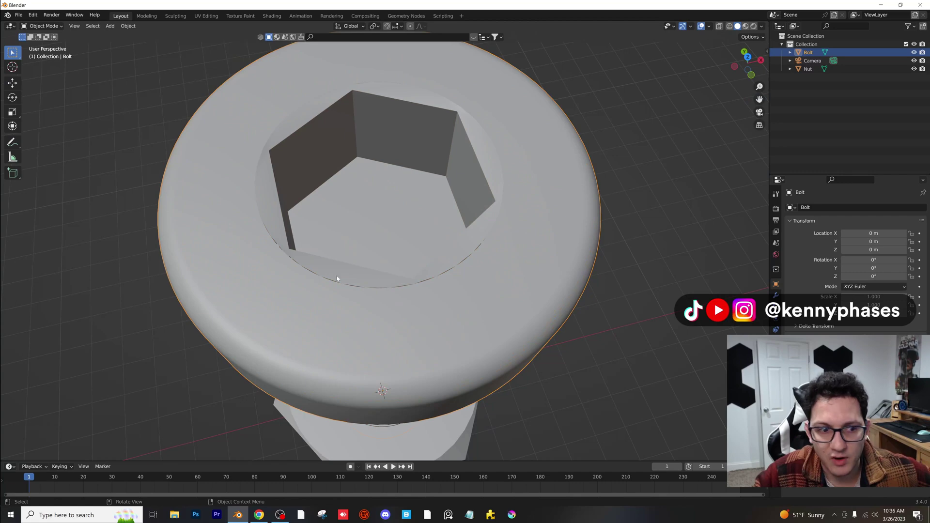
scroll(314, 276, "down", 4)
middle_click_drag(369, 228, 373, 218)
scroll(384, 228, "up", 4)
key("Tab")
middle_click_drag(407, 173, 473, 267, "shift")
scroll(473, 267, "up", 1)
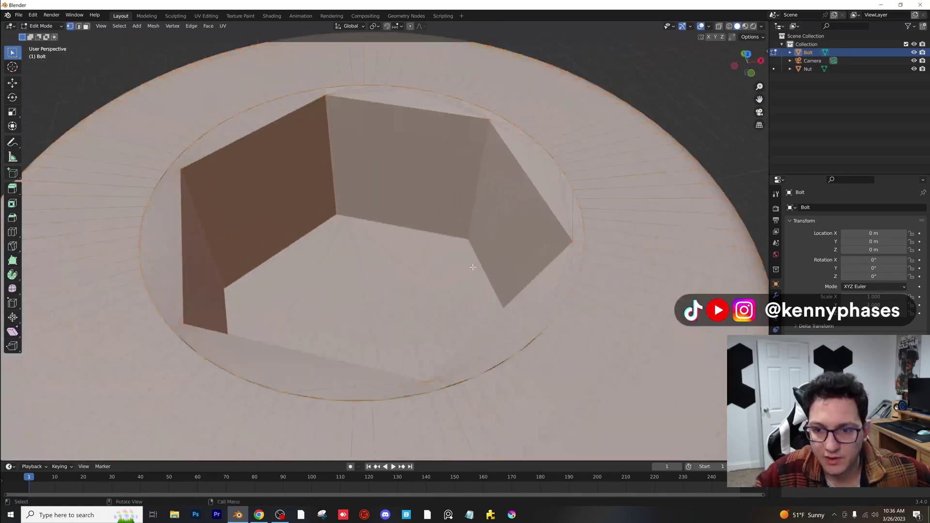
Step: Compare the bolt head's recess in Edit Mode and Object Mode to inspect its edges and faces
key("Tab")
key("Tab")
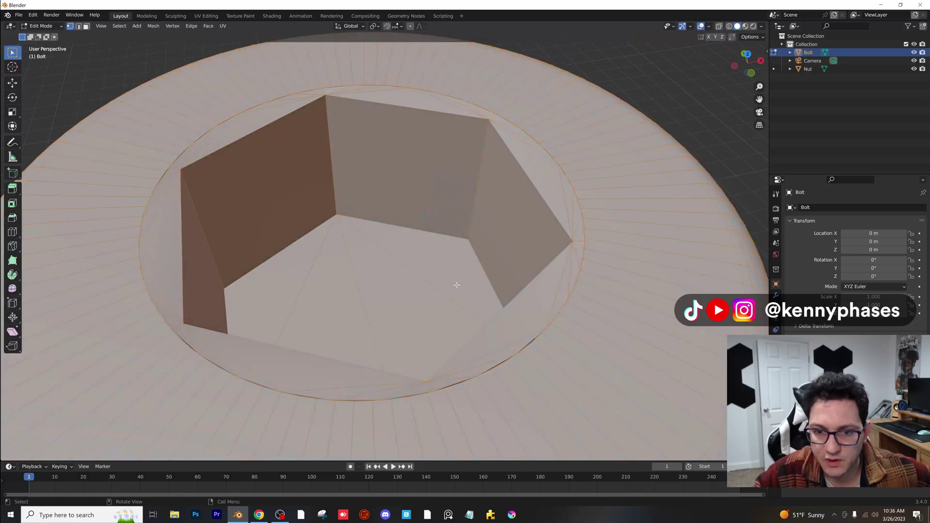
scroll(442, 310, "down", 2)
mouse_move(442, 310)
middle_mouse_down()
mouse_move(452, 359)
mouse_move(456, 303)
middle_mouse_up()
scroll(455, 320, "down", 3)
key("Tab")
key("Tab")
key("Tab")
scroll(458, 343, "down", 1)
middle_click_drag(459, 346, 438, 238, "shift")
Step: Return to Object Mode, select the nut and apply Shade Auto Smooth to it
key("Tab")
middle_click_drag(436, 293, 432, 160)
middle_click_drag(430, 310, 429, 289)
key("Tab")
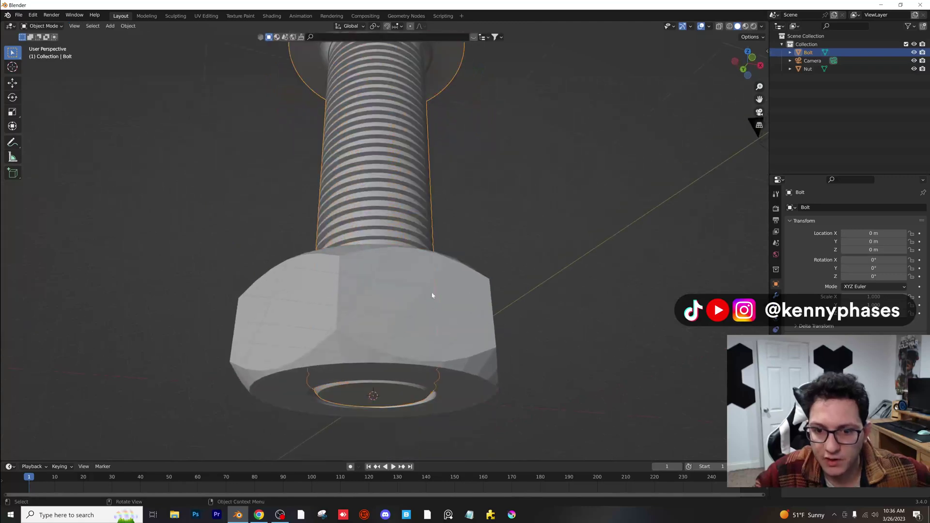
left_click(448, 322)
middle_click_drag(447, 323, 437, 280)
key("Tab")
key("Tab")
right_click(457, 235)
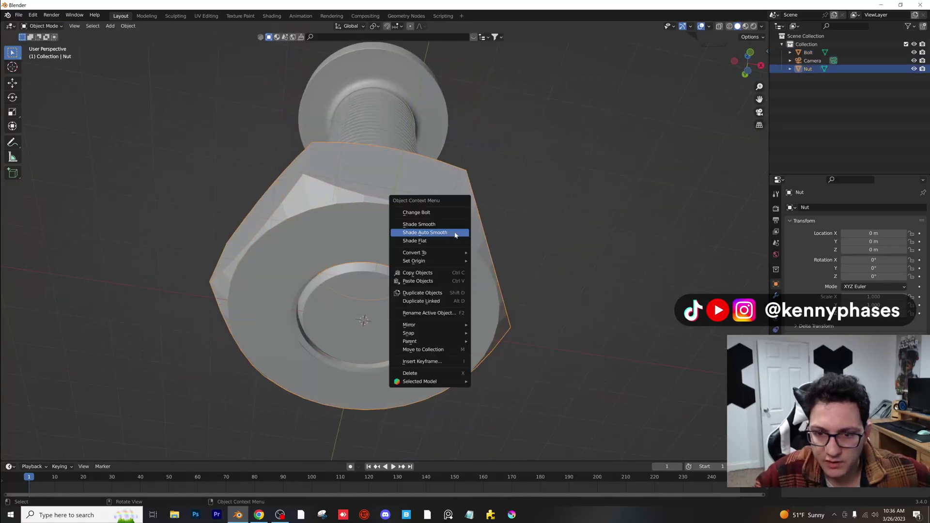
left_click(455, 235)
middle_click_drag(454, 235, 454, 276)
Step: Keyframe the nut's location and rotation at frame 1, and raise it about 7.88 m along Z at frame 60
key("i")
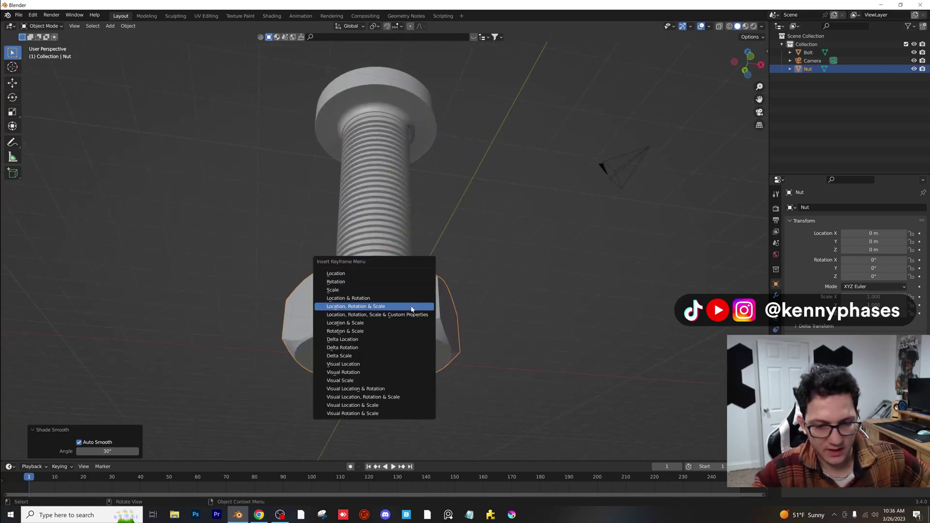
left_click(400, 297)
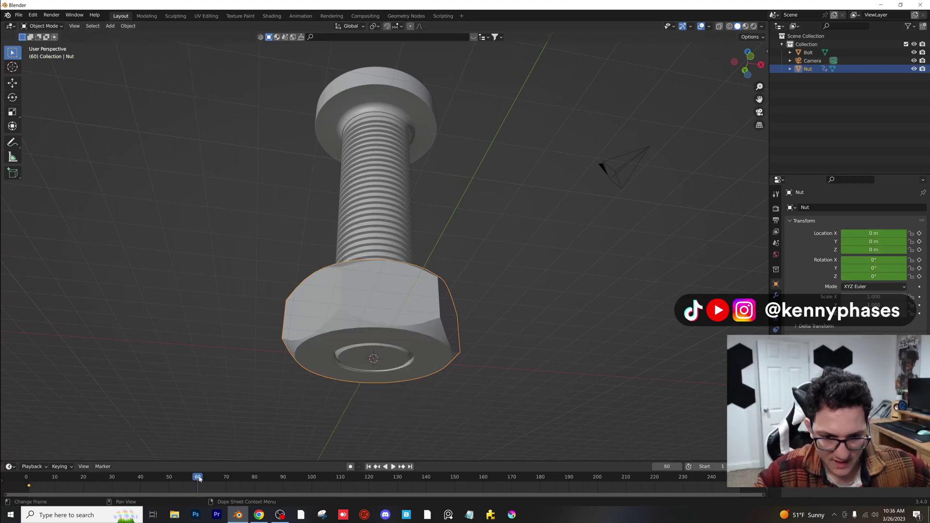
scroll(542, 151, "down", 2)
key("KP_1")
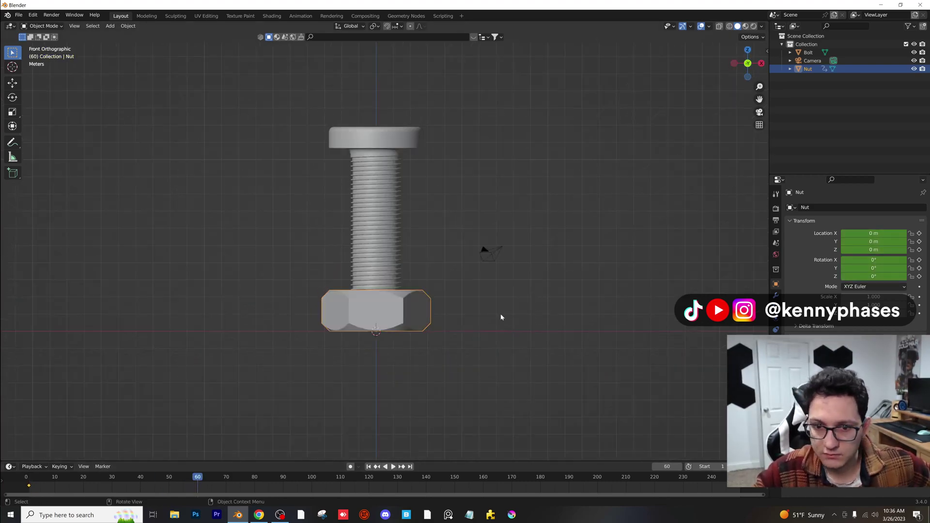
key("g")
key("z")
left_click(451, 195)
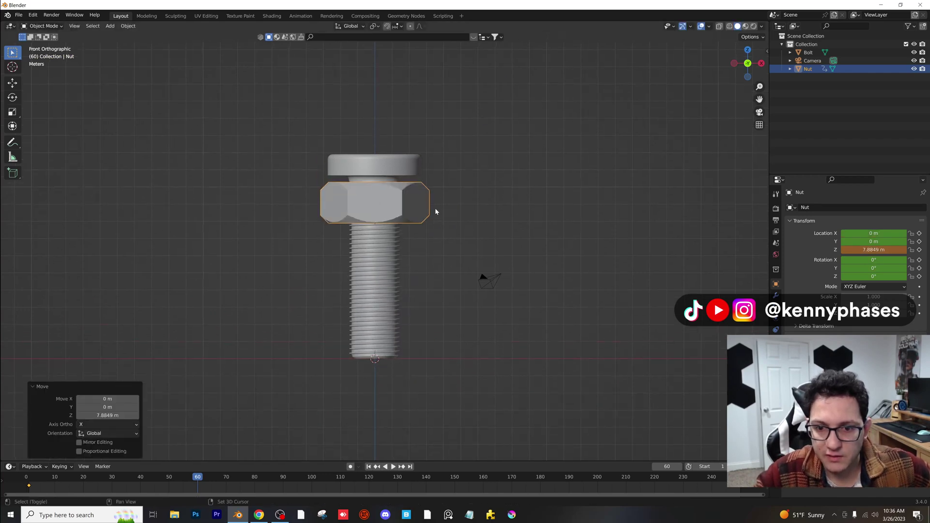
Step: Set the nut's Z rotation to 504° and keyframe its raised position and rotation at frame 60
scroll(635, 102, "up", 3)
left_click(766, 51)
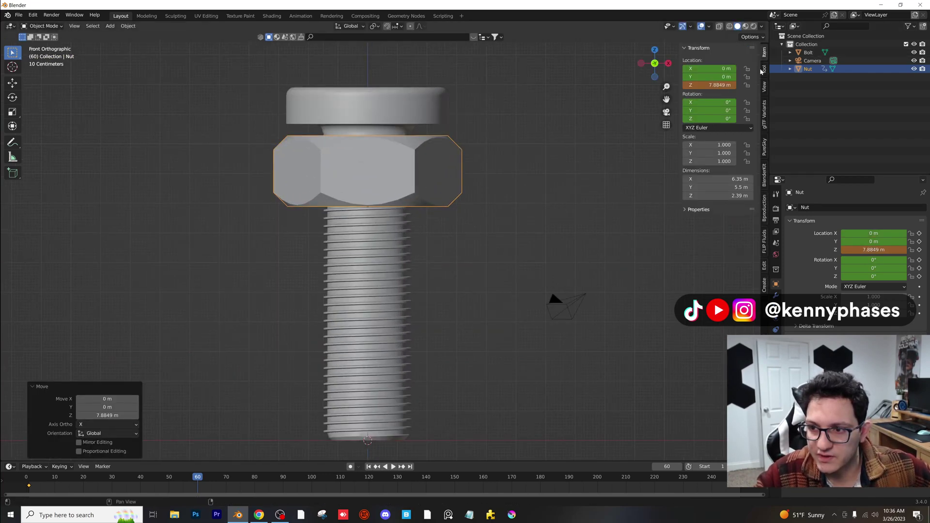
mouse_move(713, 118)
left_mouse_down()
mouse_move(780, 117)
mouse_move(711, 117)
left_mouse_up()
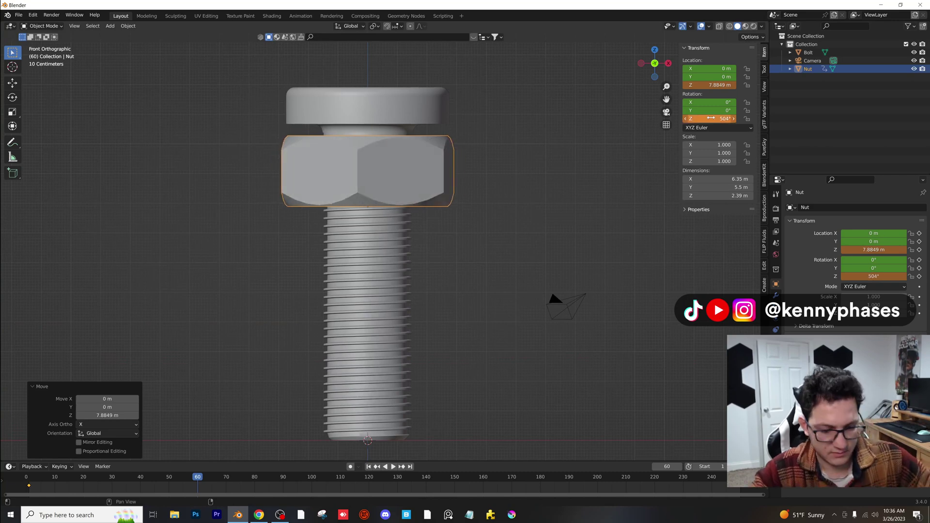
key("i")
key("i")
Step: Play the animation from the start to check how the nut turns while travelling along the bolt
left_click(32, 486)
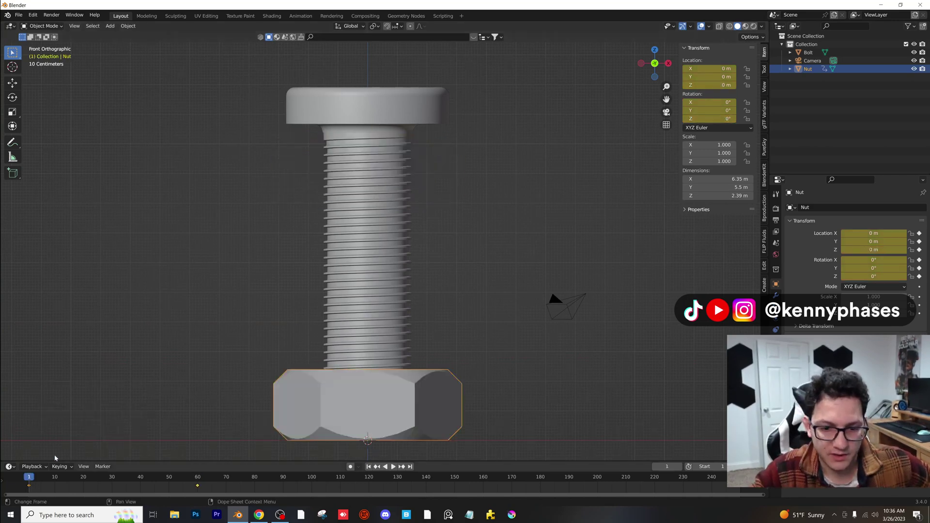
key("space")
key("space")
middle_click_drag(245, 278, 272, 319)
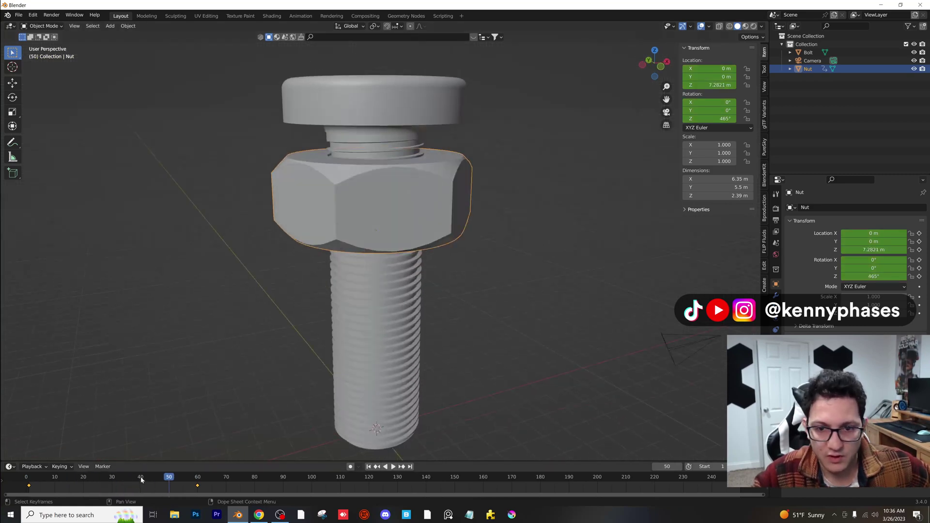
key("space")
left_click_drag(172, 470, 27, 475)
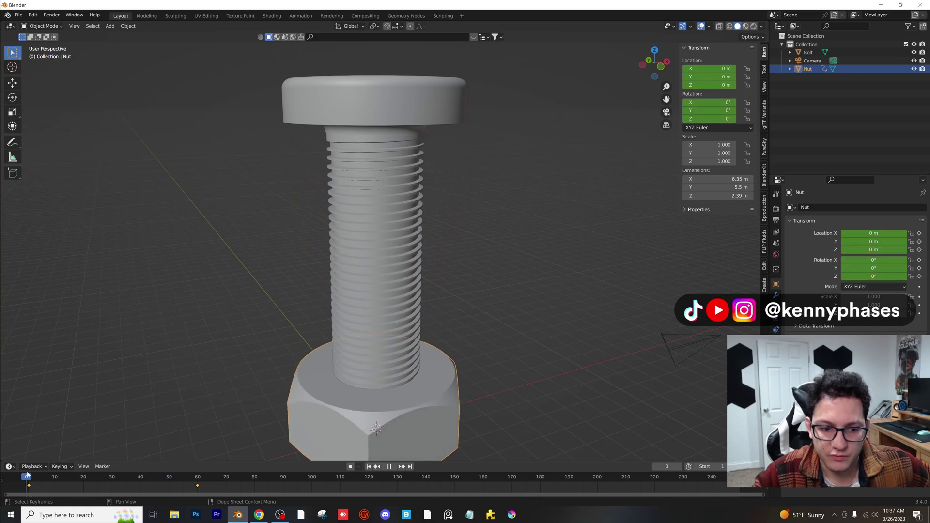
key("space")
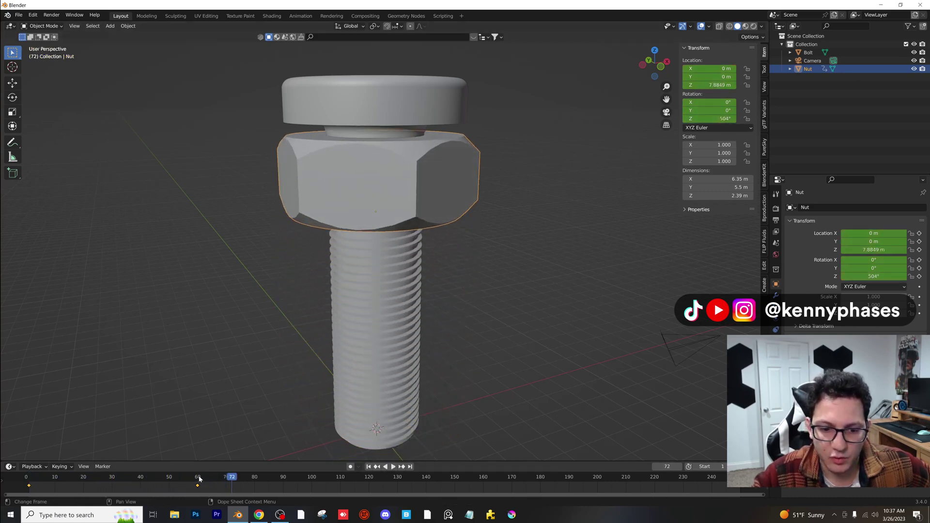
Step: Rekey the nut at frame 60 with a Z rotation of 776° and play back the faster spin from frame 1
left_click_drag(693, 118, 761, 118)
key("i")
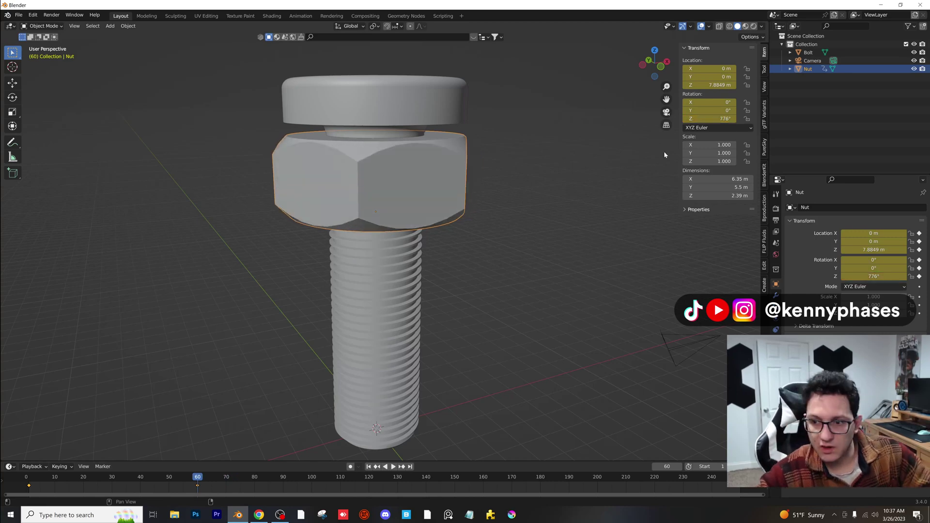
left_click(31, 480)
key("space")
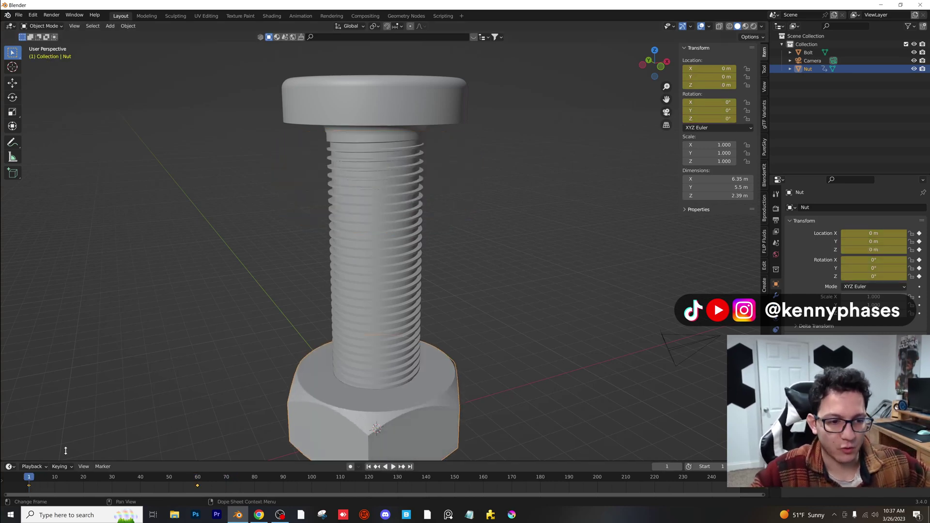
scroll(263, 292, "down", 1)
key("space")
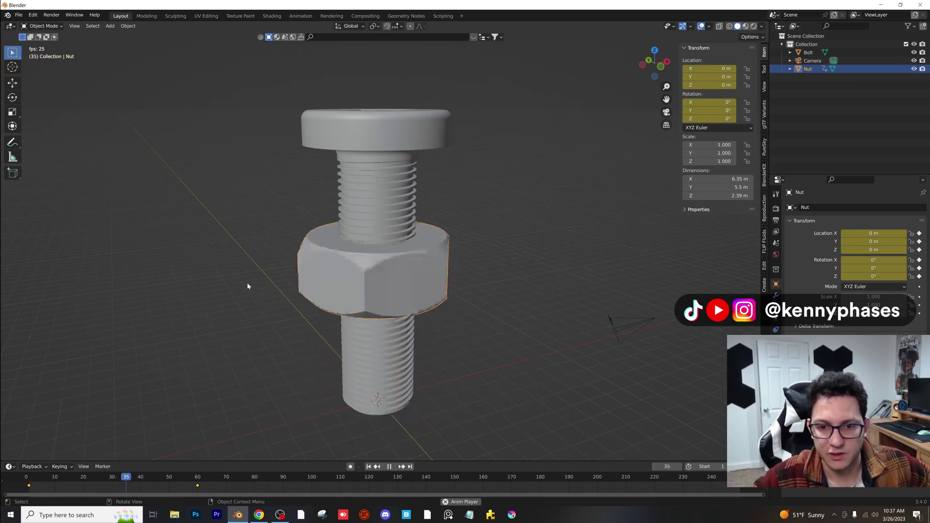
key("space")
middle_click_drag(276, 335, 340, 296)
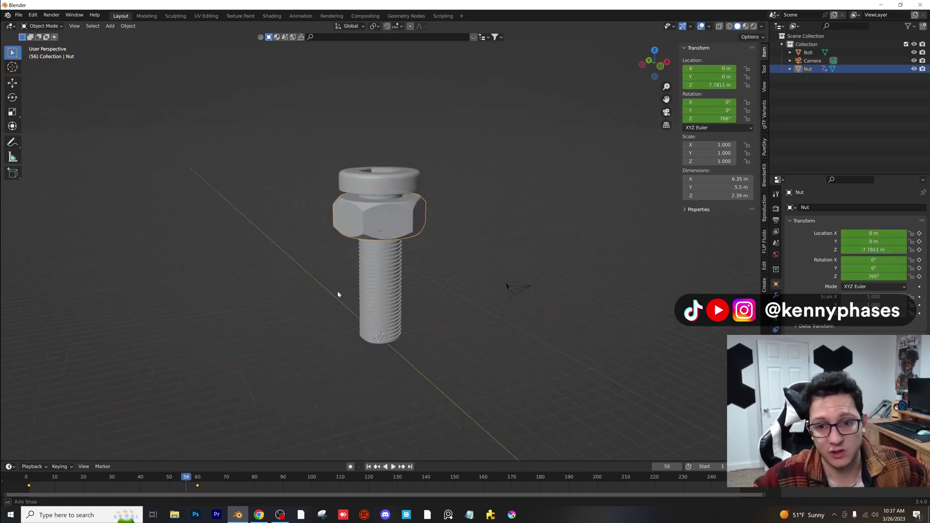
left_click_drag(124, 480, 32, 481)
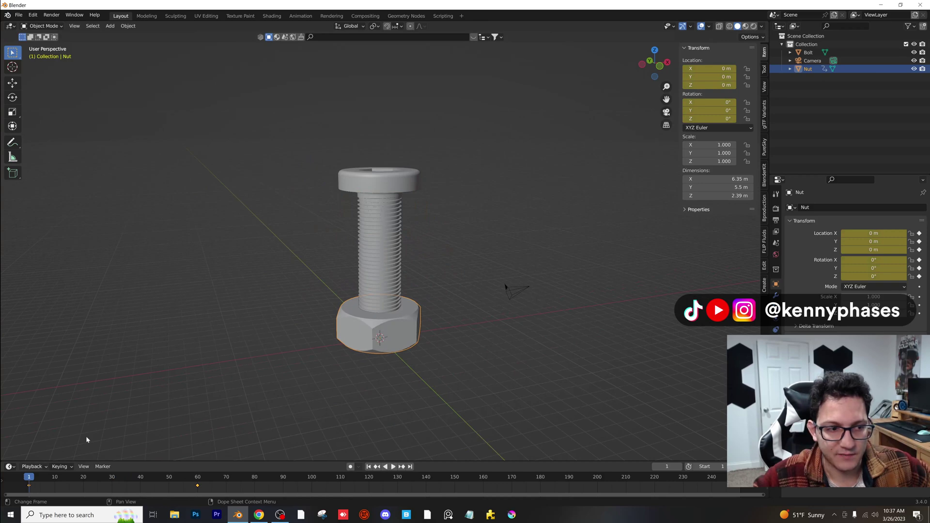
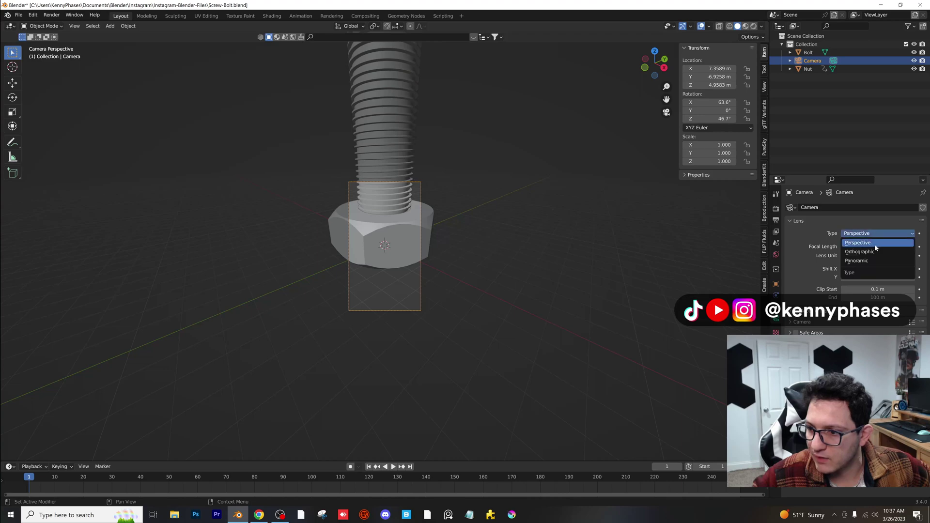
Step: Make the camera orthographic with a scale of 10.114 and move it back to about X 27.28, Y -23.85, Z 23.39 m
left_click(874, 248)
mouse_move(859, 247)
left_mouse_down()
mouse_move(823, 247)
mouse_move(872, 247)
left_mouse_up()
left_click_drag(717, 76, 757, 85)
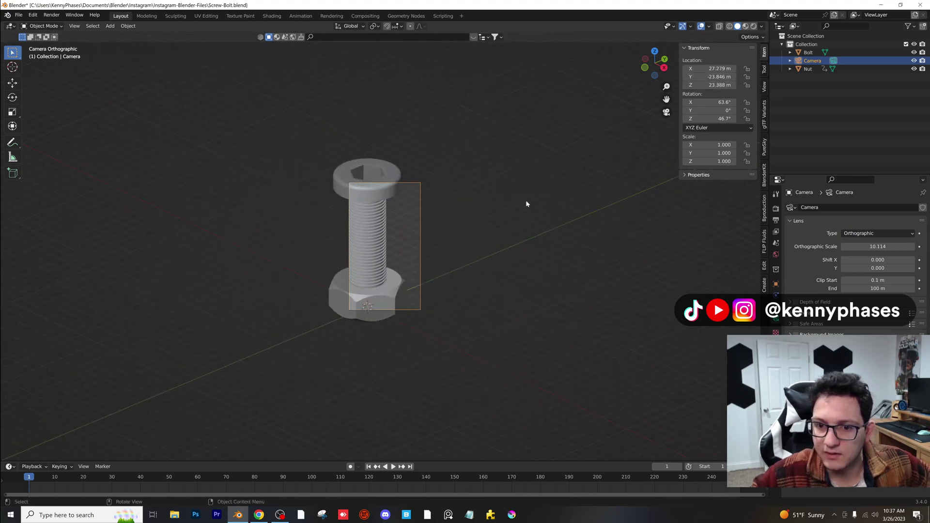
Step: Set the camera's orthographic scale to 16.914 and move it so the bolt and nut are centred in the frame
key("t")
key("g")
left_click(505, 197)
left_click_drag(877, 246, 910, 247)
scroll(481, 258, "up", 5)
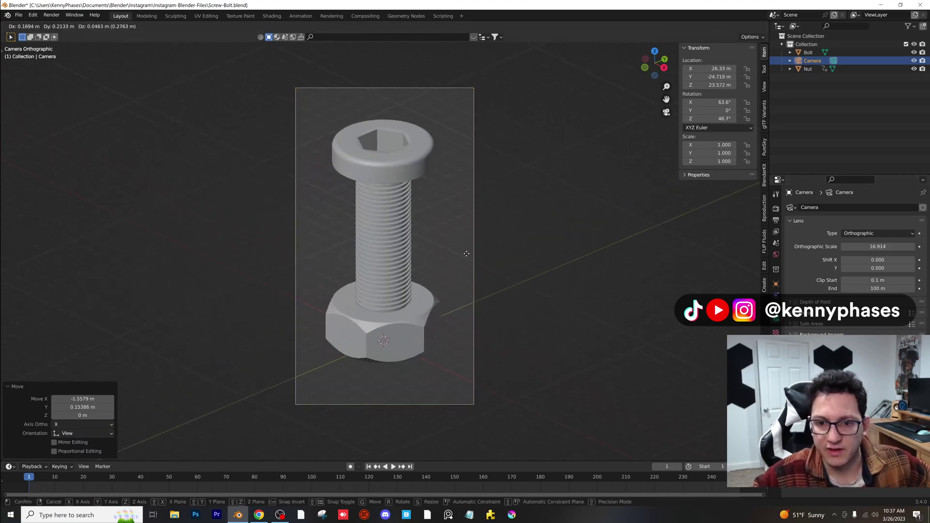
left_click(464, 252)
scroll(465, 227, "up", 2)
middle_click_drag(466, 224, 465, 224, "shift")
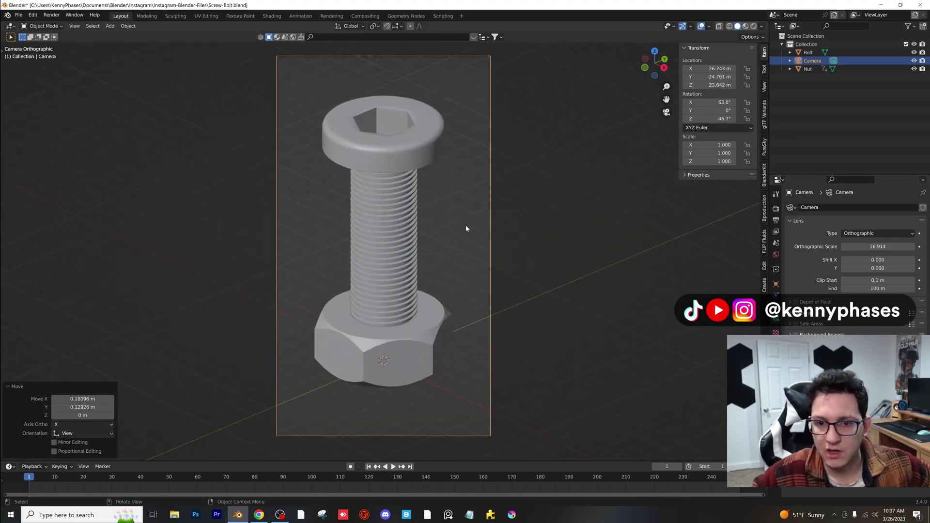
Step: Scale the camera object up by a factor of about 4.32
left_click(111, 26)
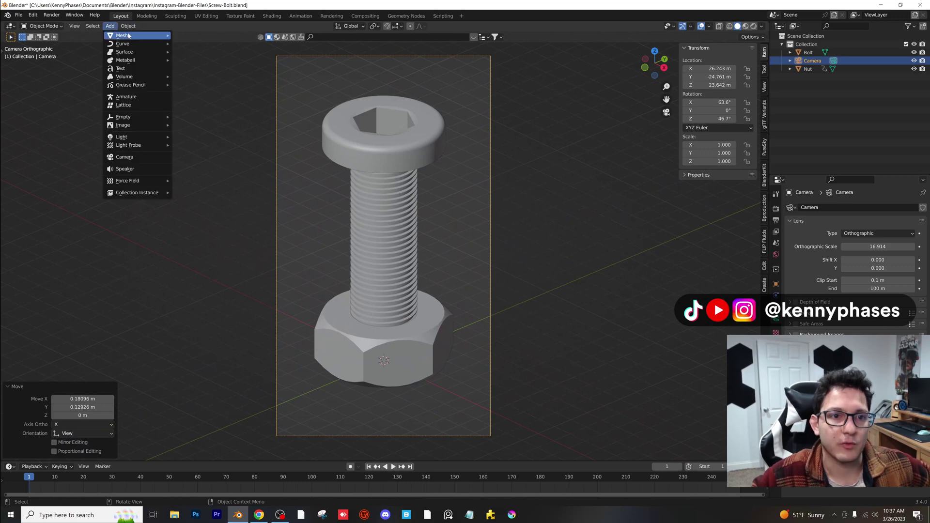
scroll(484, 278, "down", 3)
key("s")
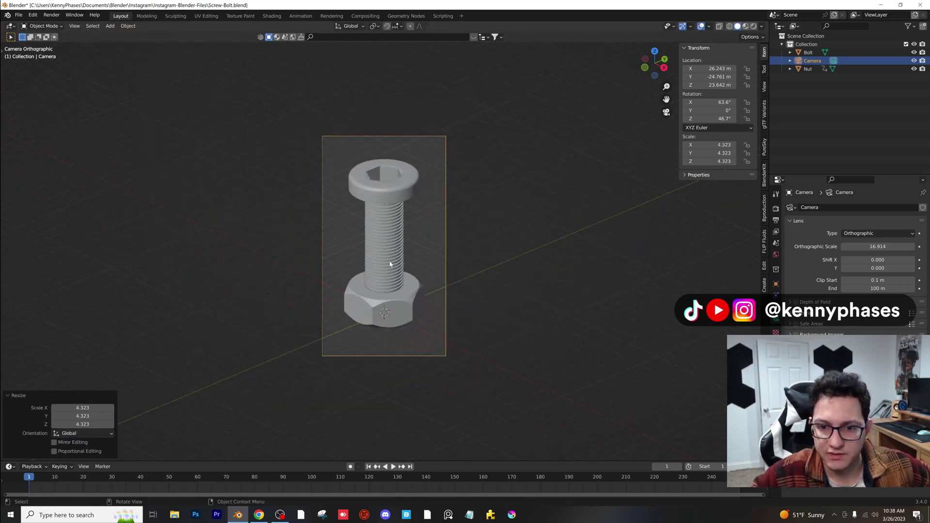
left_click(650, 226)
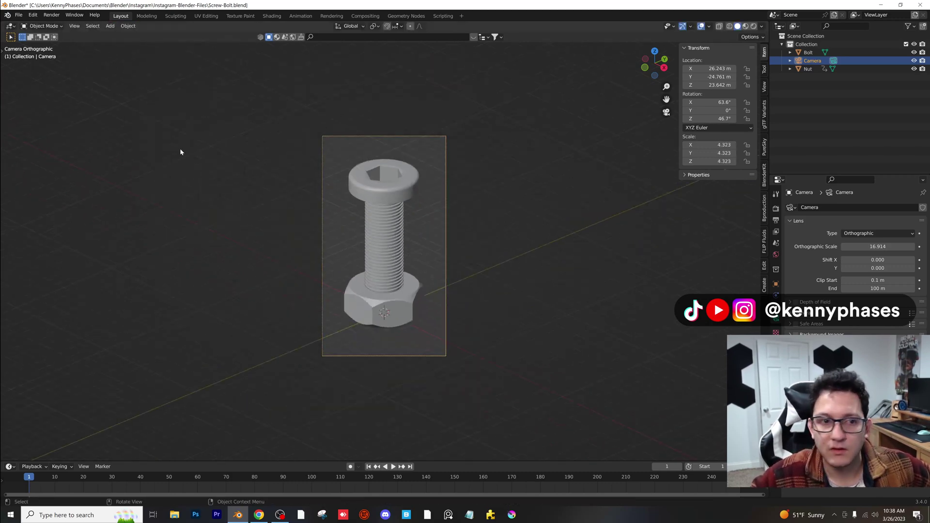
Step: Add a plane at the origin under the nut, scale it up to about 56 m across and save the file
key("alt+a")
left_click(110, 26)
mouse_move(125, 37)
left_click(220, 38)
key("s")
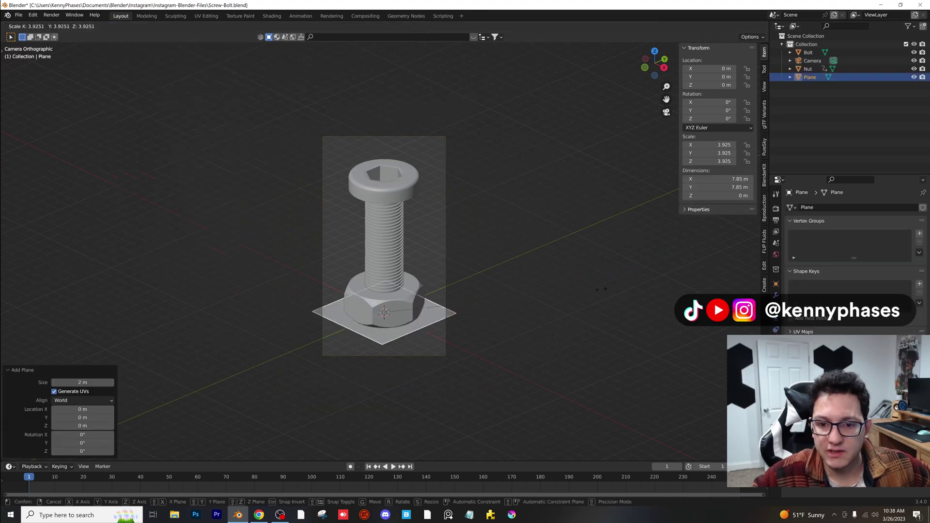
left_click(423, 306)
key("s")
left_click(631, 280)
key("s")
left_click(573, 271)
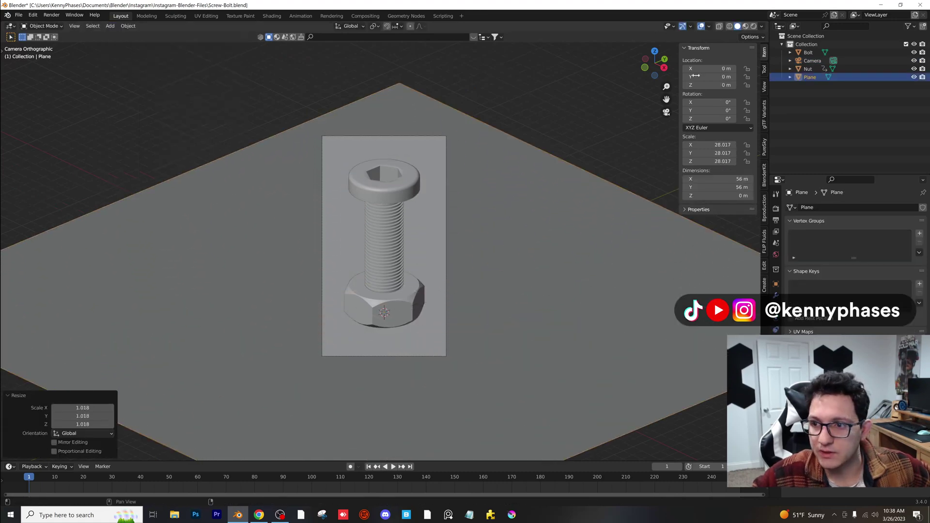
key("ctrl+s")
Step: Switch the viewport to rendered shading and set the render engine to Cycles, choosing its compute device
left_click(753, 26)
left_click(776, 209)
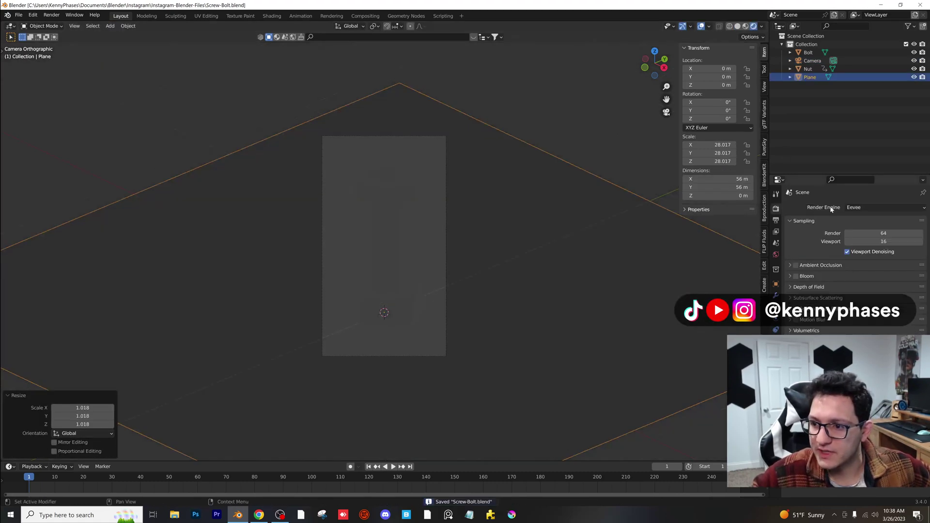
left_click(867, 207)
left_click(870, 235)
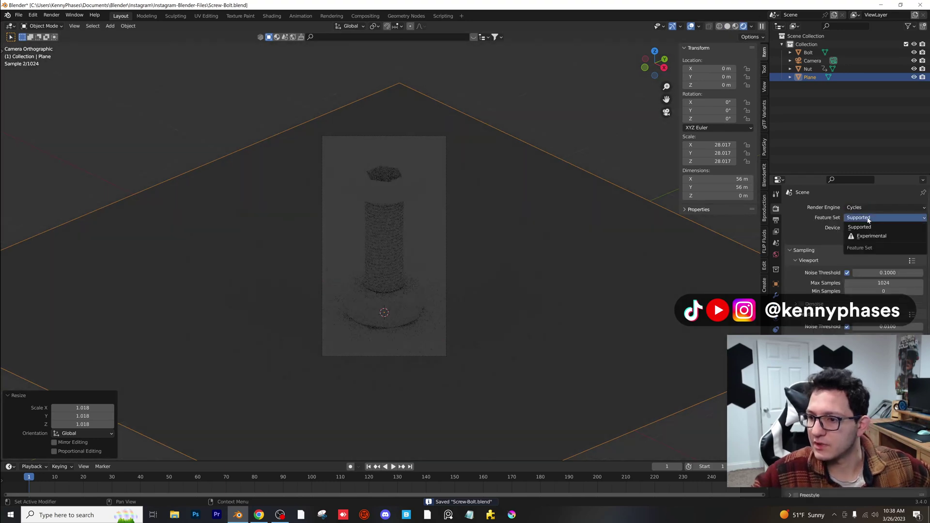
left_click(868, 228)
left_click(868, 246)
Step: Use an Environment Texture for the world background colour and load aristea_wreck_puresky_4k.hdr
left_click(776, 254)
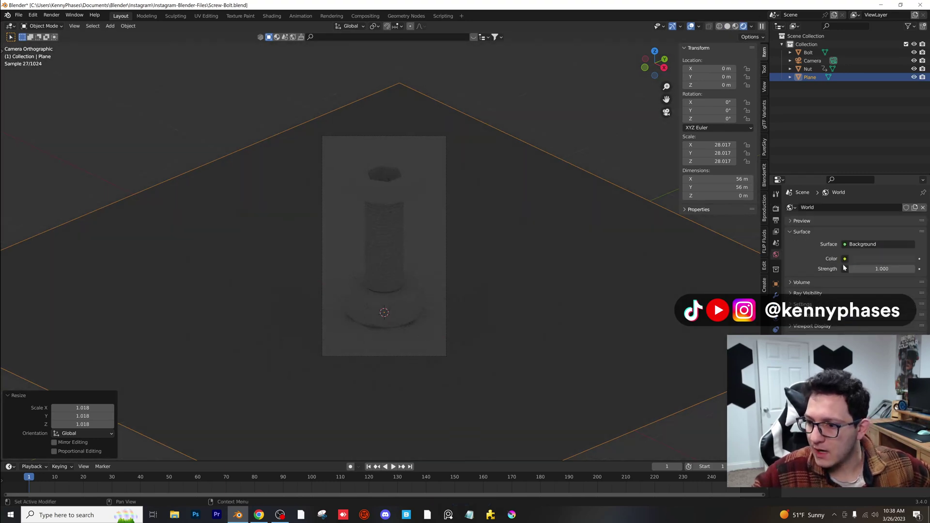
left_click(845, 259)
left_click(672, 300)
left_click(896, 269)
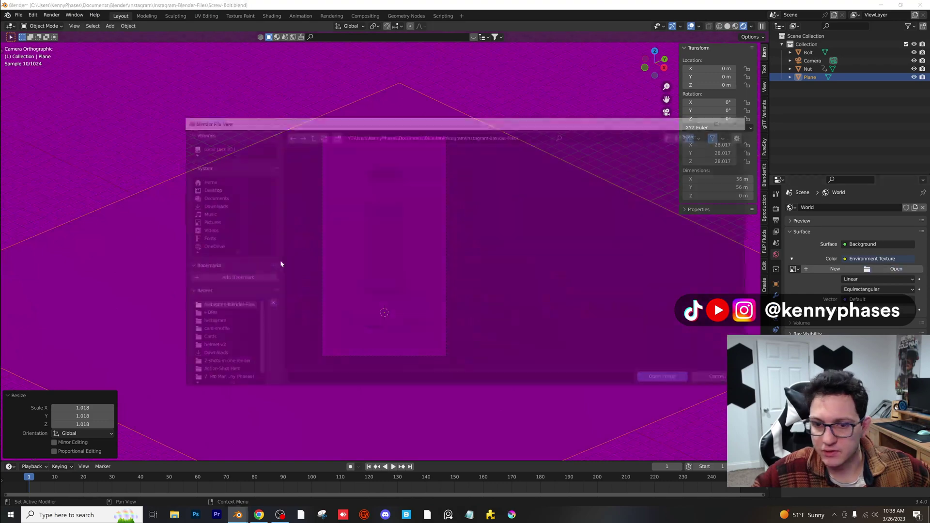
double_click(359, 174)
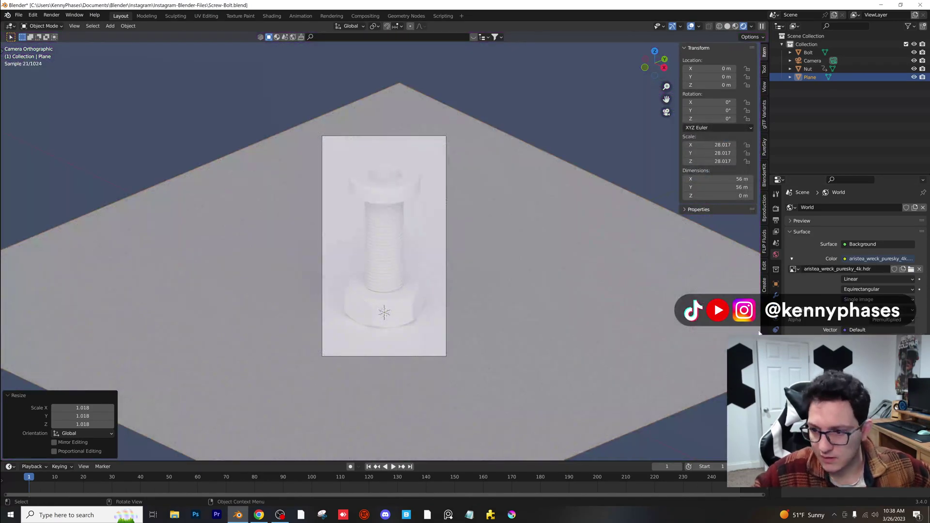
Step: Give the ground plane a new material and darken its base colour to a deep grey
left_click(776, 352)
left_click(865, 244)
left_click(877, 340)
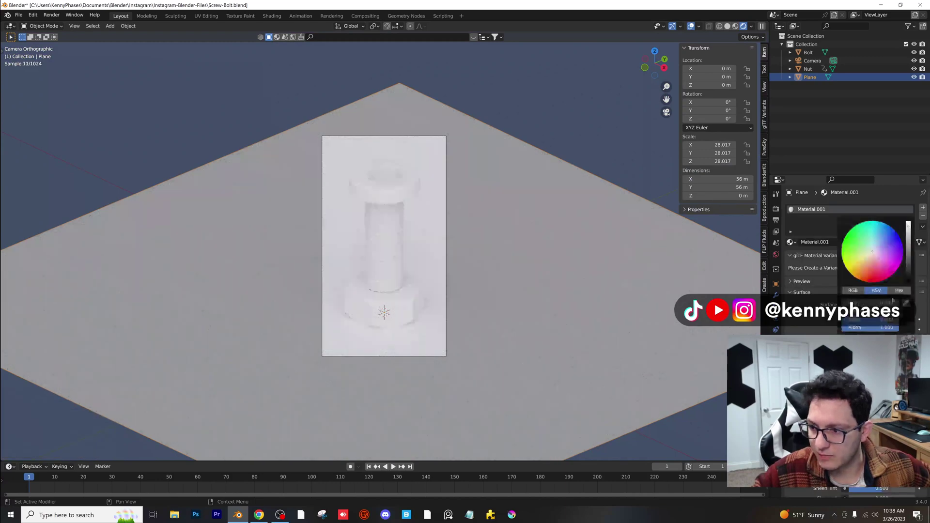
left_click_drag(908, 263, 908, 276)
Step: Give the bolt a new material and make it metallic
left_click(808, 52)
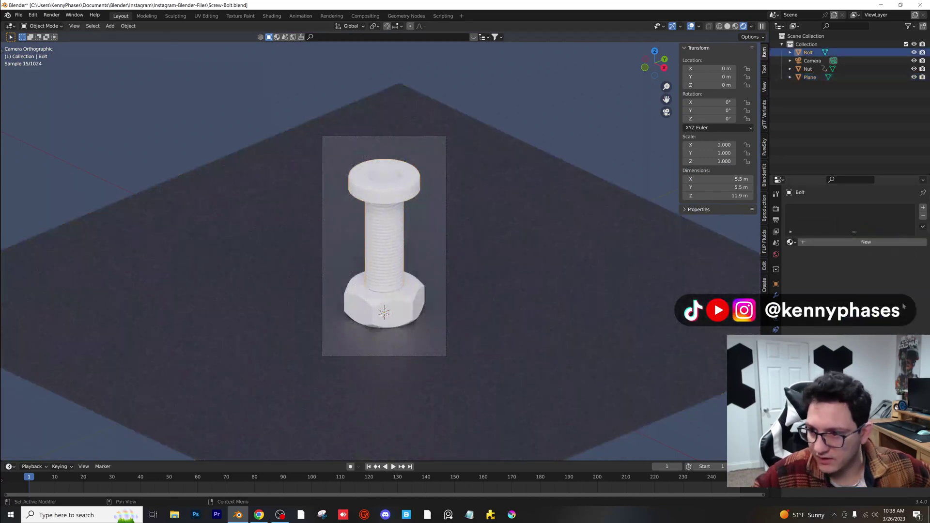
left_click(867, 242)
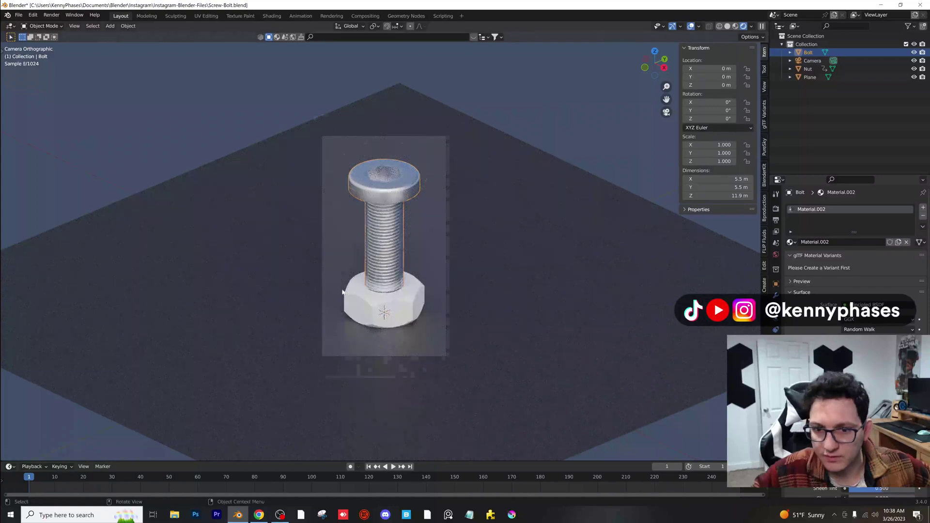
Step: Share the bolt's metal material with the nut using Link Materials and play the animation up to frame 45
scroll(402, 252, "up", 3)
key("a")
left_click(401, 253, "shift")
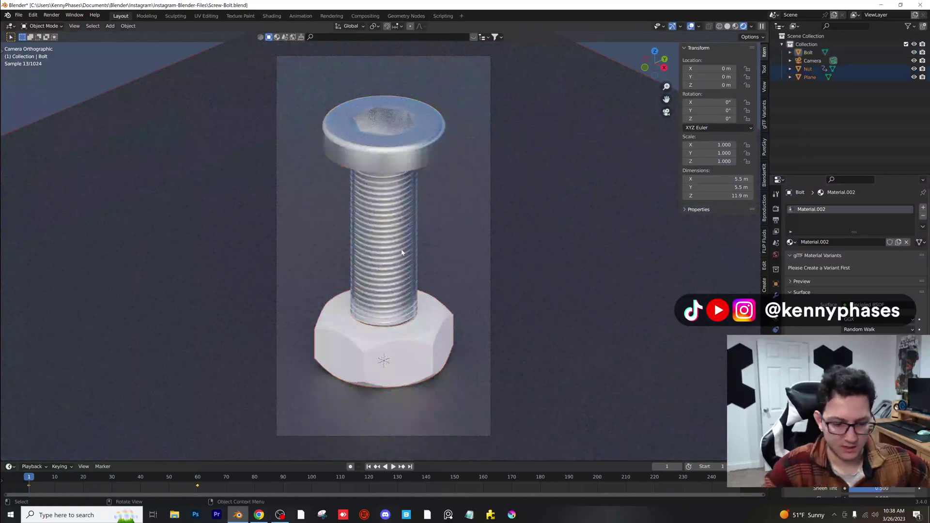
key("ctrl+l")
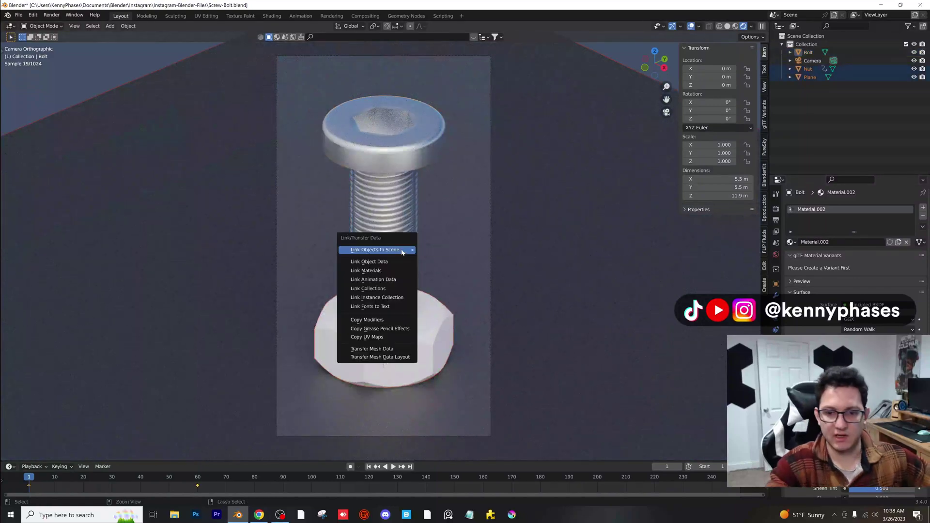
left_click(402, 252)
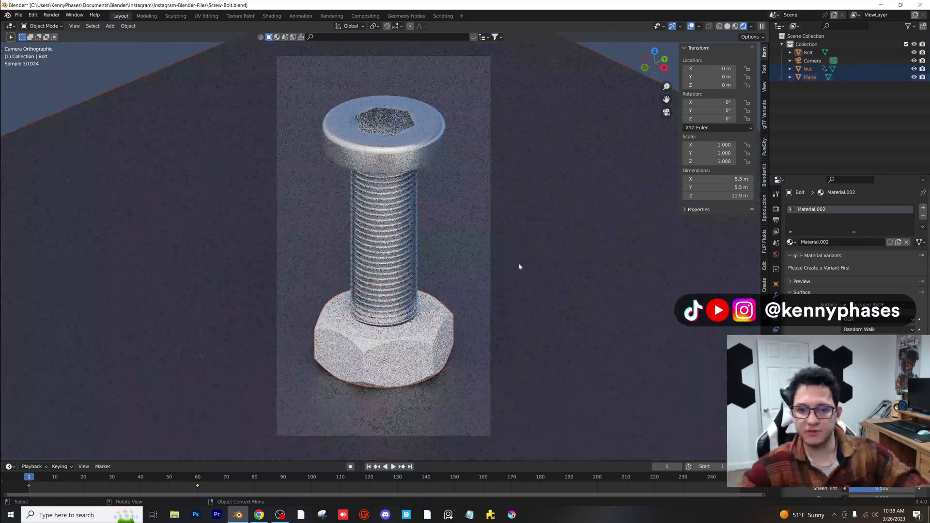
left_click(406, 236)
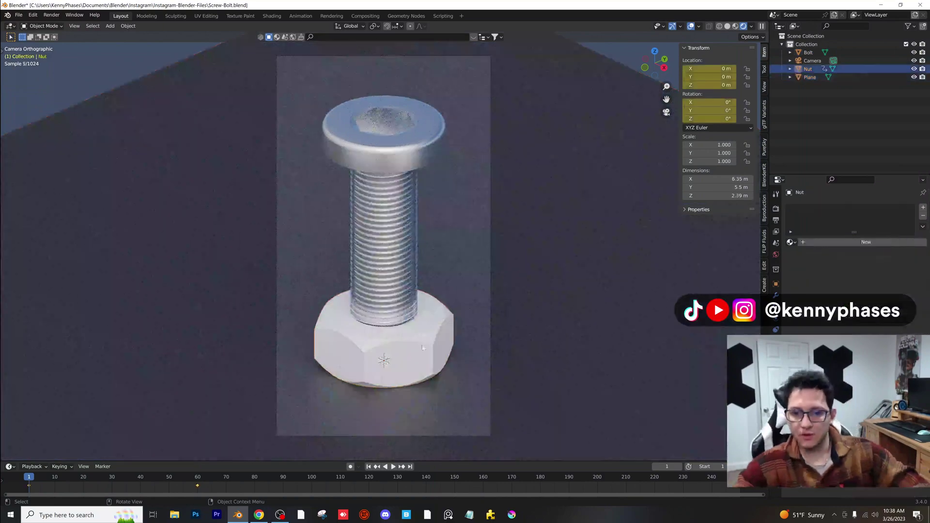
key("ctrl+l")
left_click(407, 236)
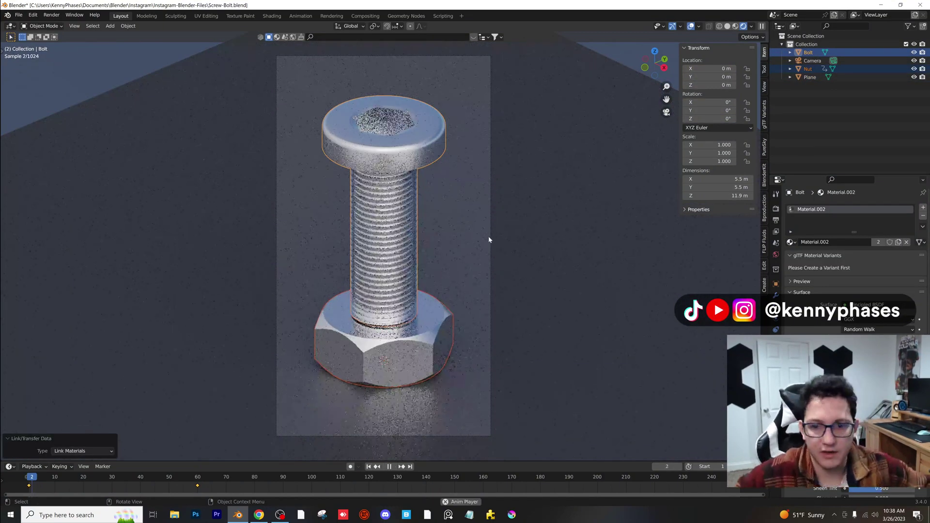
key("space")
key("space")
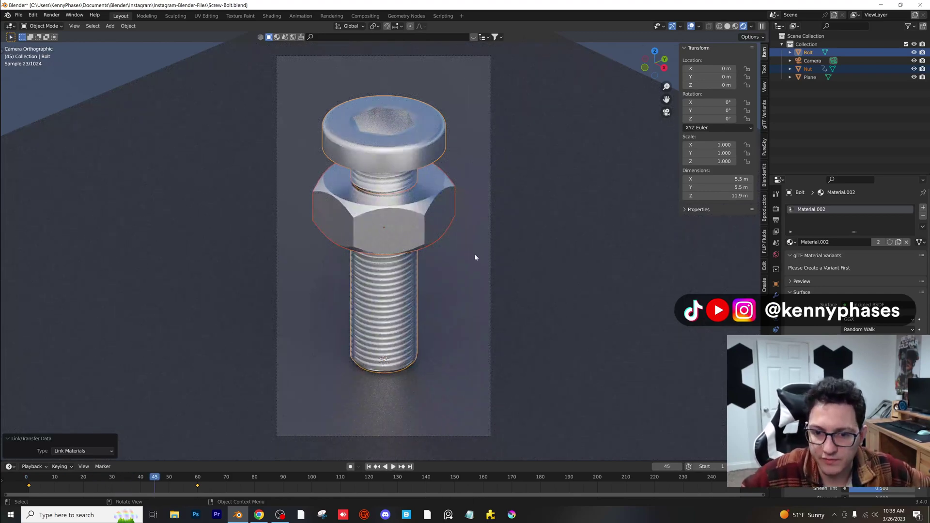
Step: Lower the roughness of the bolt's material for sharper reflections
left_click(463, 201)
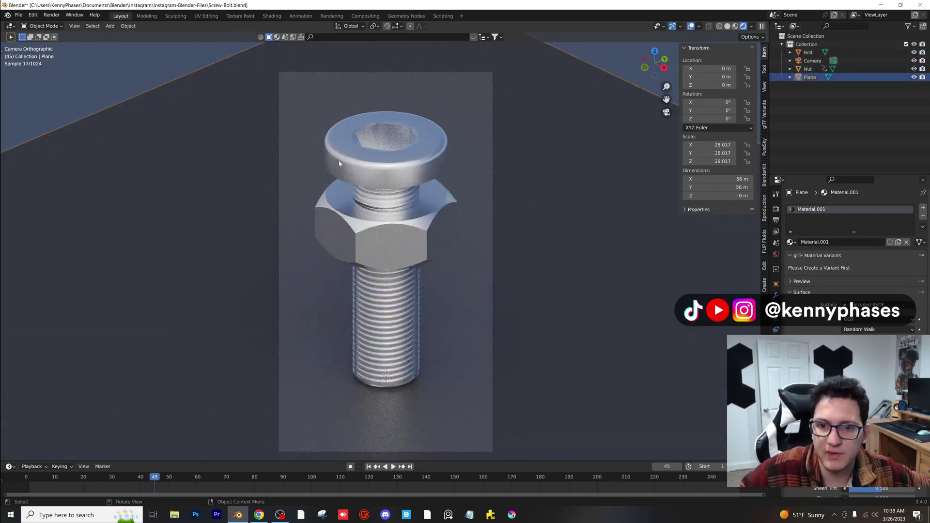
left_click(426, 153)
scroll(426, 153, "up", 4)
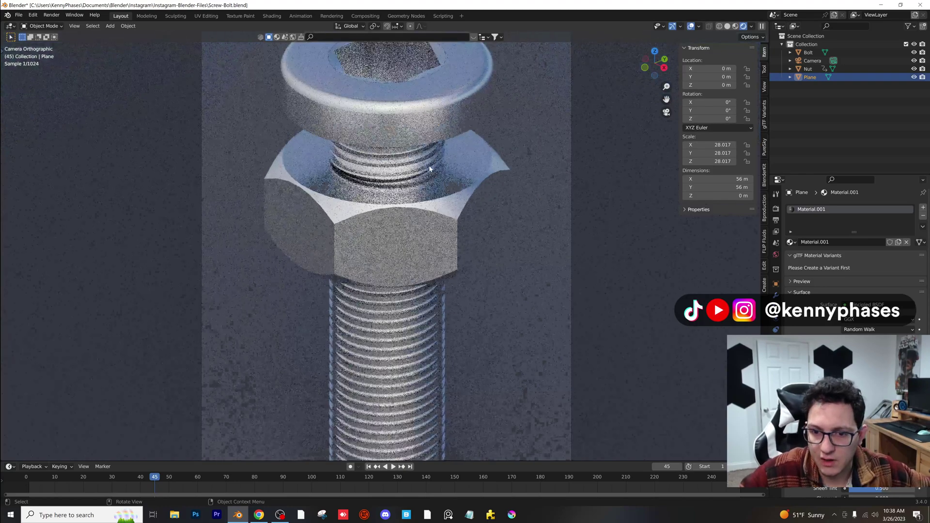
scroll(426, 152, "down", 1)
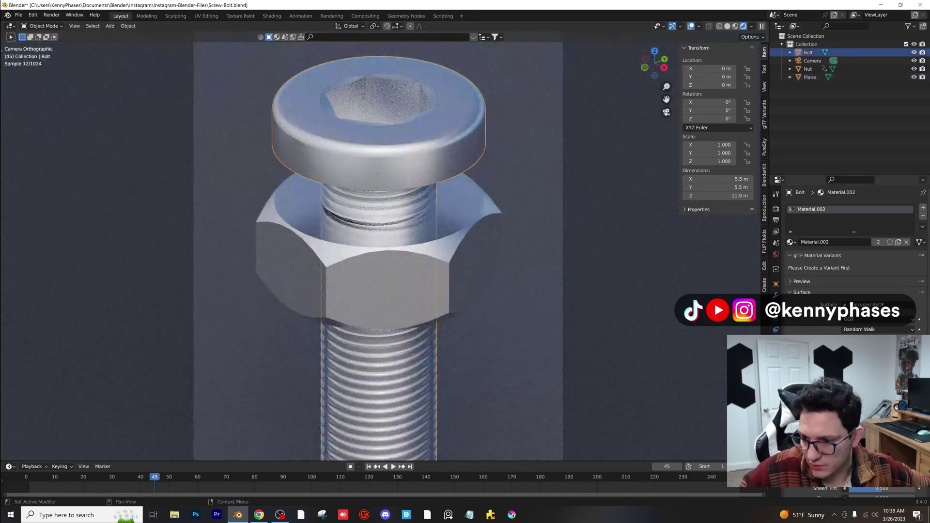
left_click_drag(879, 447, 855, 447)
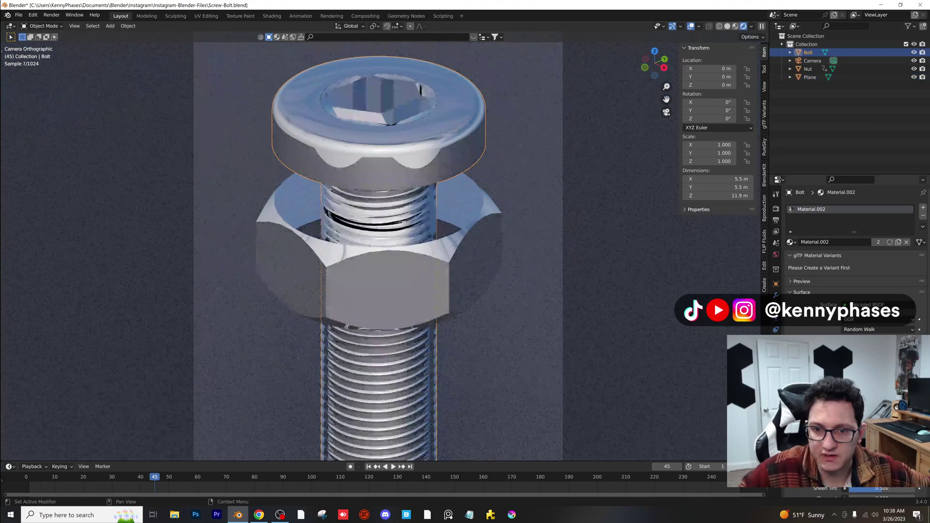
Step: Look over the output and render settings and preview the nut animation, stopping at frame 26
left_click(776, 219)
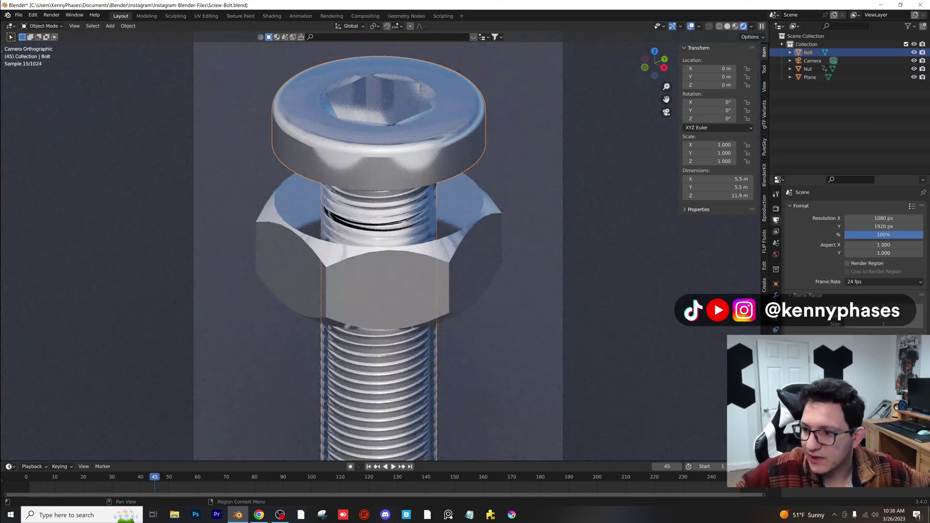
left_click(776, 208)
scroll(395, 221, "down", 3)
key("space")
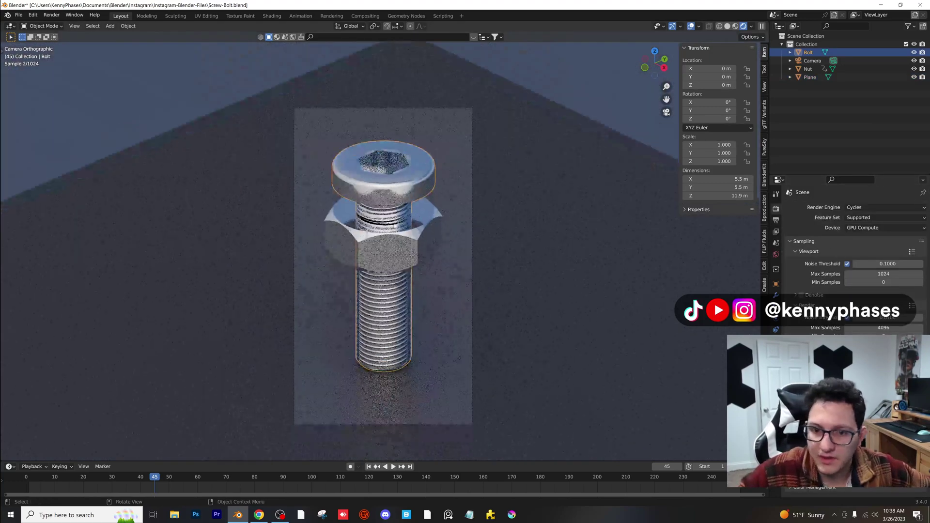
key("space")
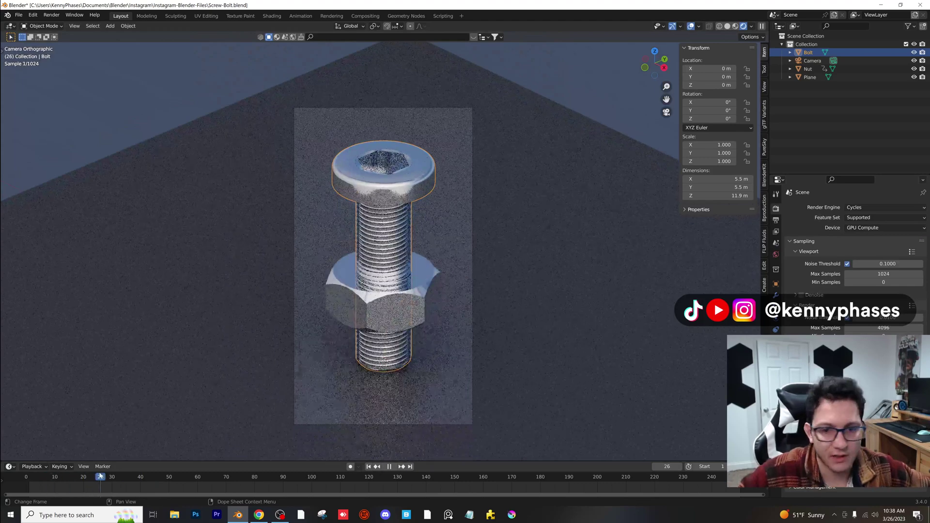
Step: Lower the ground plane to about -1.54 m on Z and scale it up to about 66 m across
left_click(596, 284)
key("g")
key("z")
left_click(537, 238)
key("s")
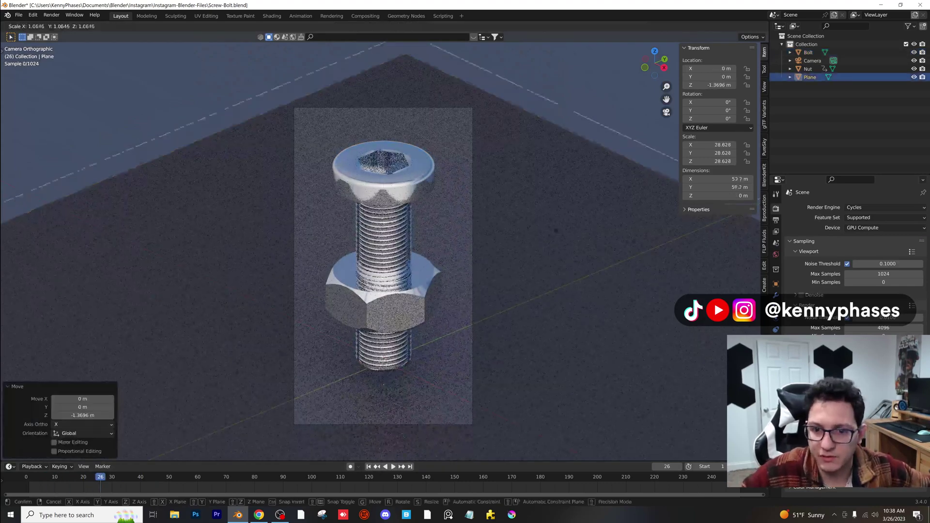
left_click(550, 236)
key("g")
key("z")
left_click(557, 228)
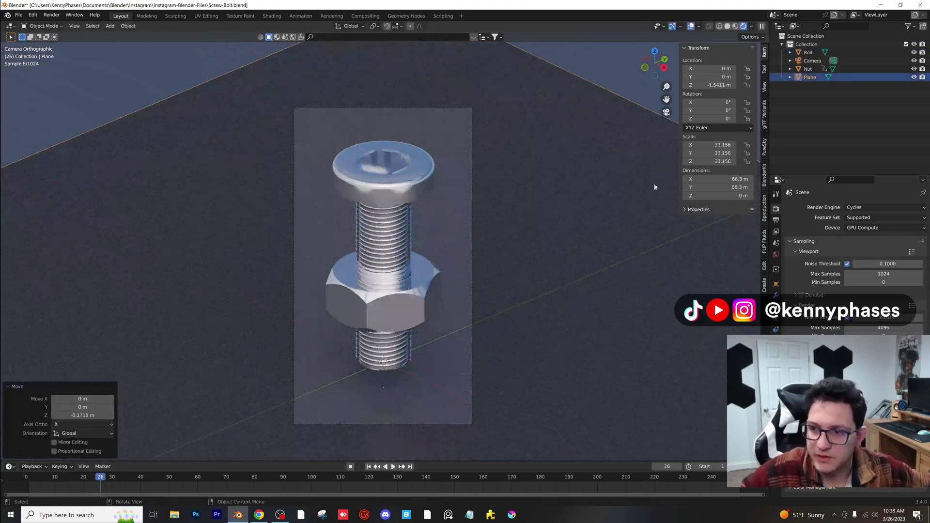
Step: Hide the ground plane in both the viewport and renders
left_click(914, 77)
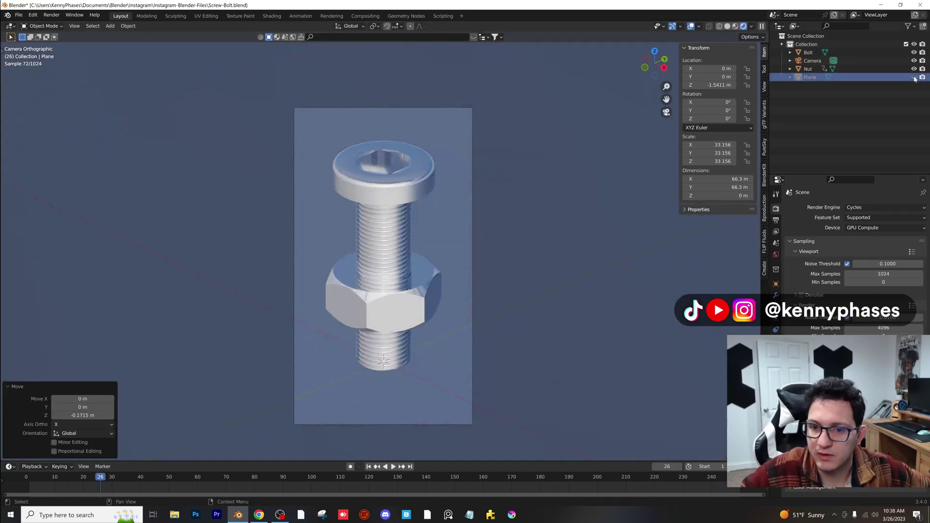
left_click(915, 77)
left_click(914, 77)
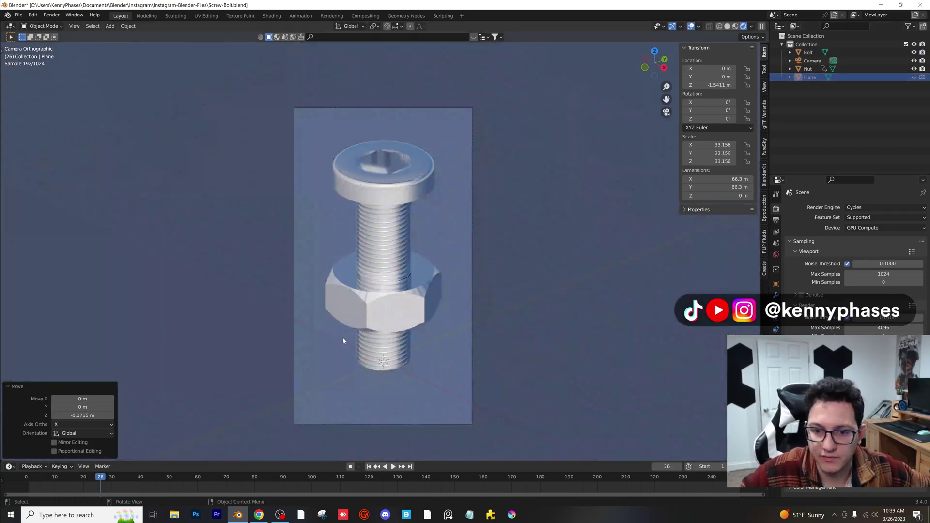
Step: Preview the animation without the plane, go to frame 36 and darken the base colour of the nut's material
key("space")
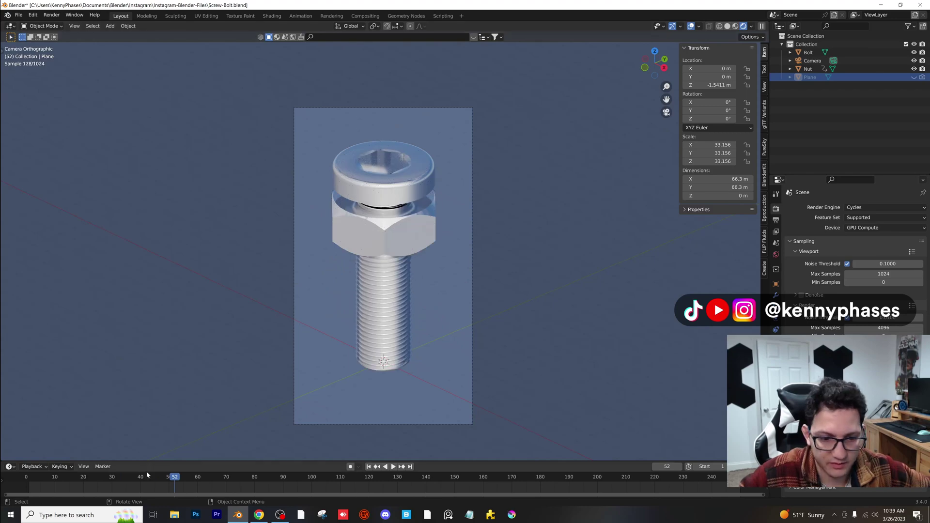
left_click_drag(147, 476, 129, 476)
left_click(392, 272)
left_click(775, 352)
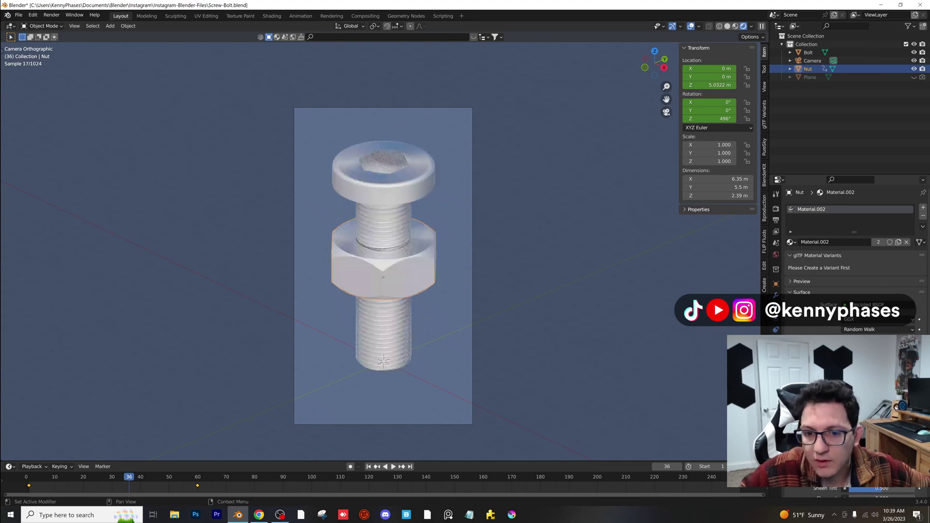
scroll(382, 266, "up", 1)
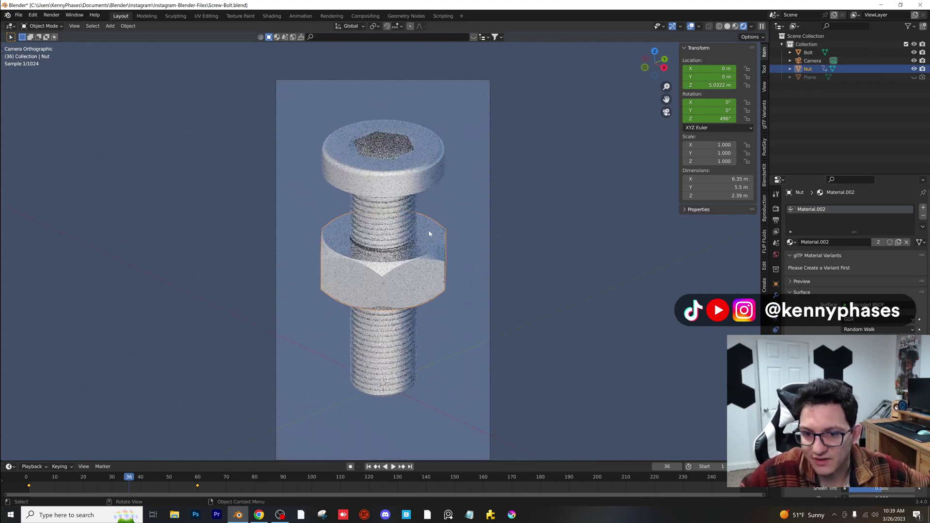
left_click(877, 339)
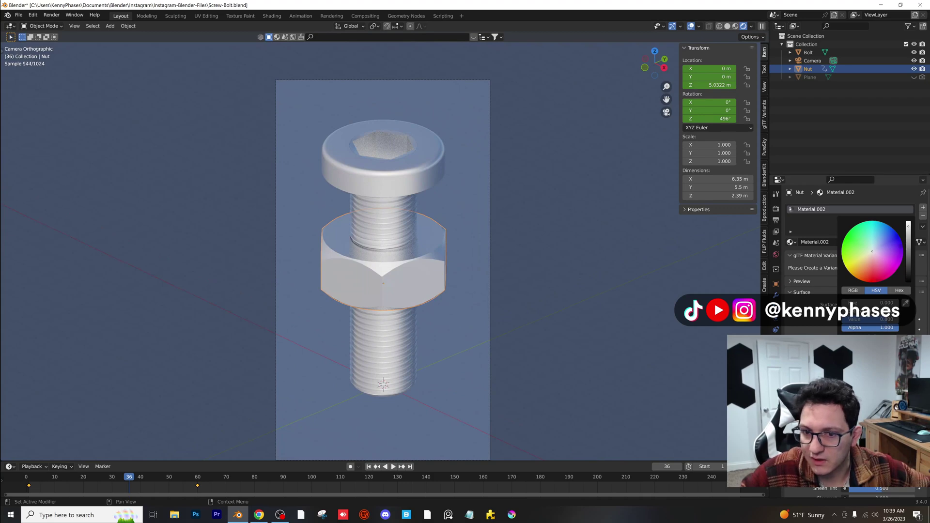
mouse_move(908, 227)
left_mouse_down()
mouse_move(908, 253)
mouse_move(909, 239)
left_mouse_up()
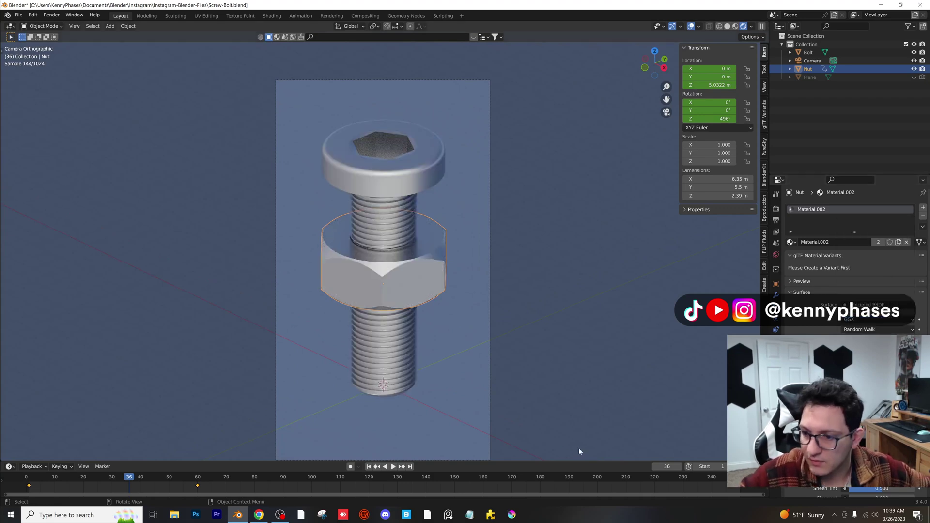
Step: Reduce the roughness of the nut's material further and save the file with the timeline at frame 26
left_click_drag(882, 448, 863, 448)
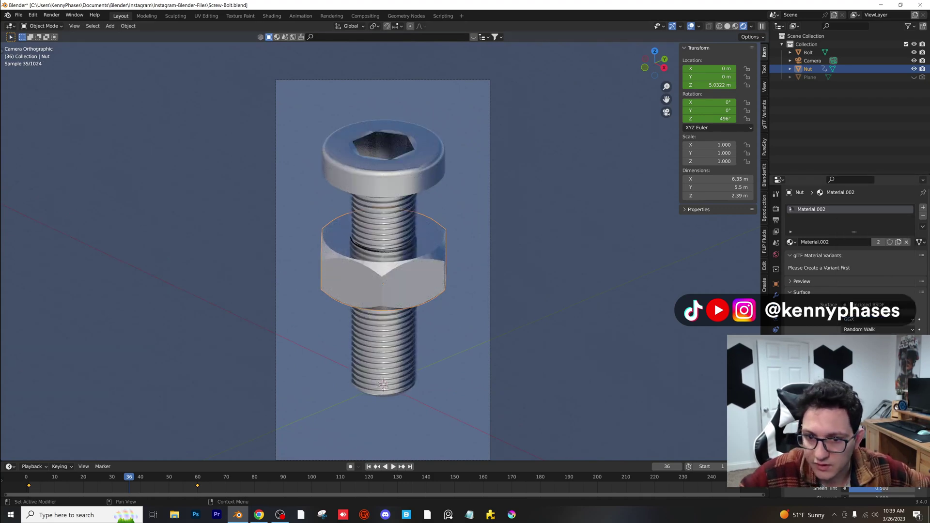
left_click_drag(55, 477, 100, 479)
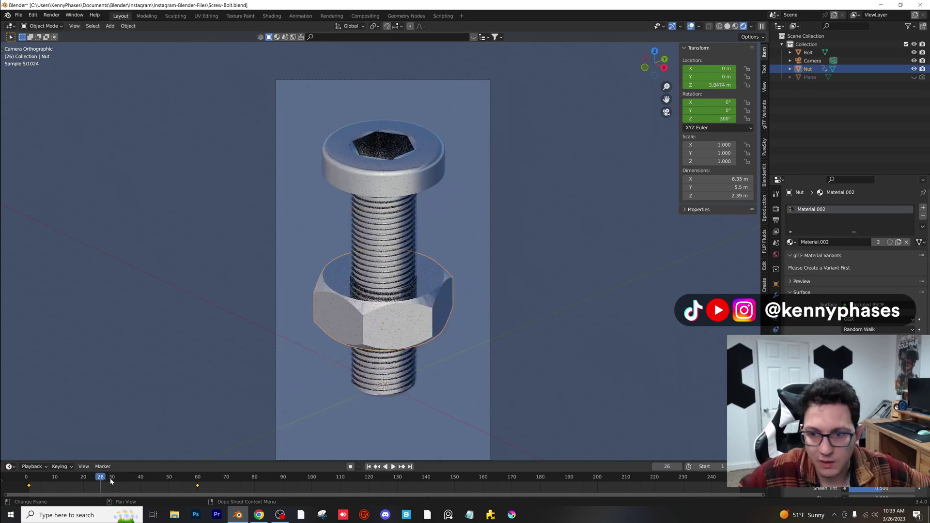
key("ctrl+s")
Step: Try peppermint_powerplant_2_4k.hdr as the world's environment texture
left_click(777, 254)
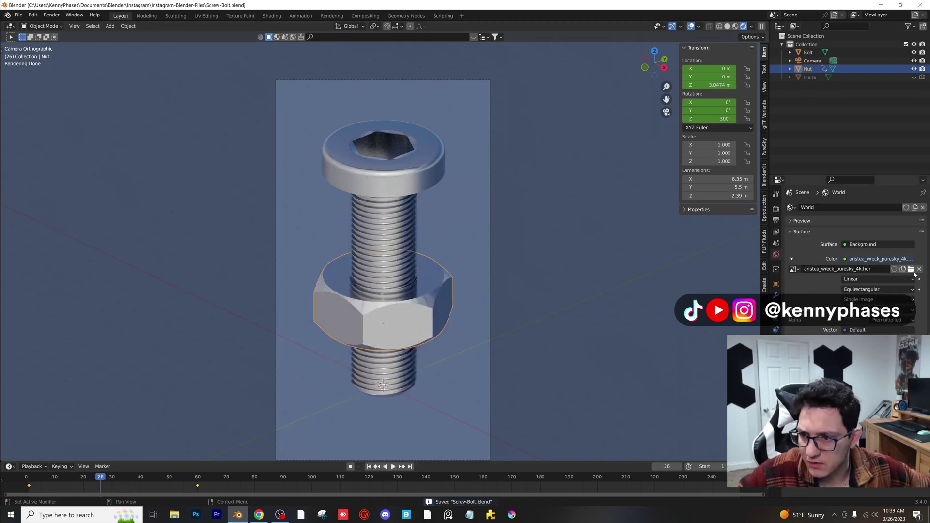
left_click(912, 270)
left_click(709, 179)
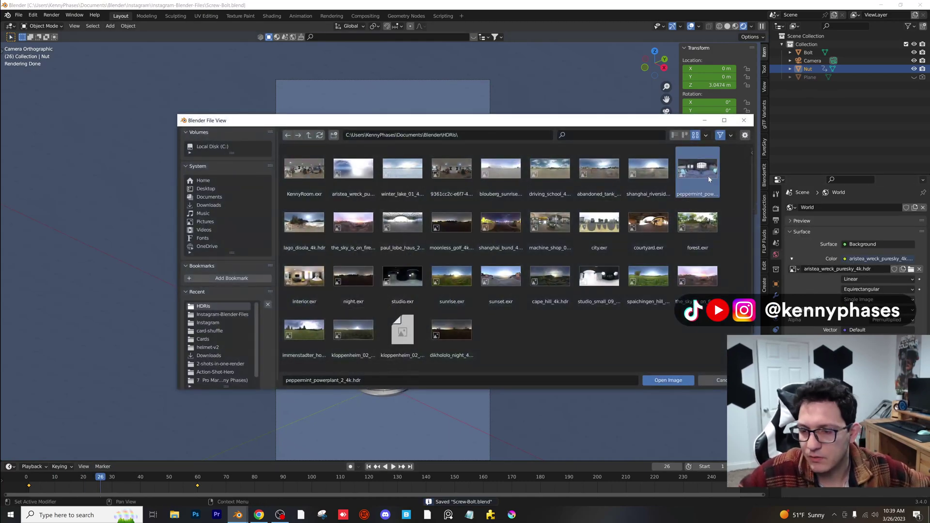
double_click(709, 179)
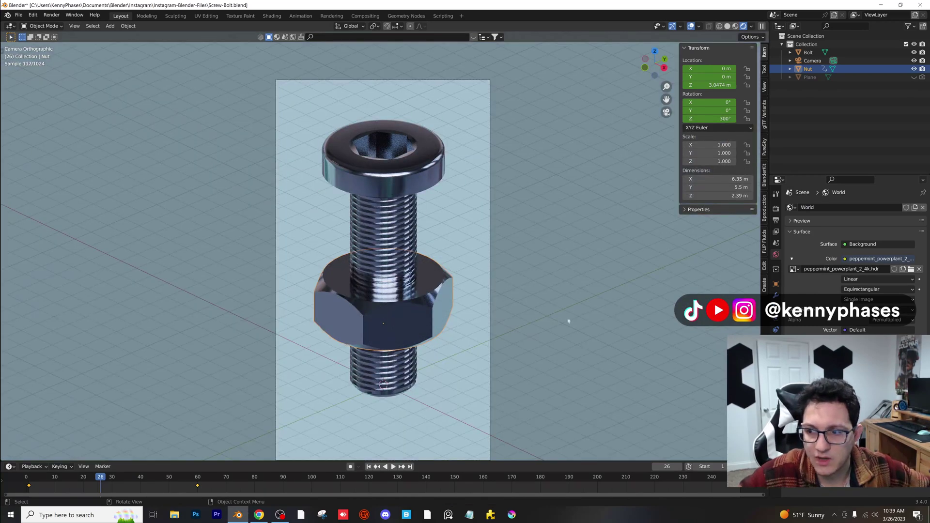
Step: Try paul_lobe_haus_2k.hdr and spaichingen_hill_4k.hdr as the world's environment texture
left_click(912, 270)
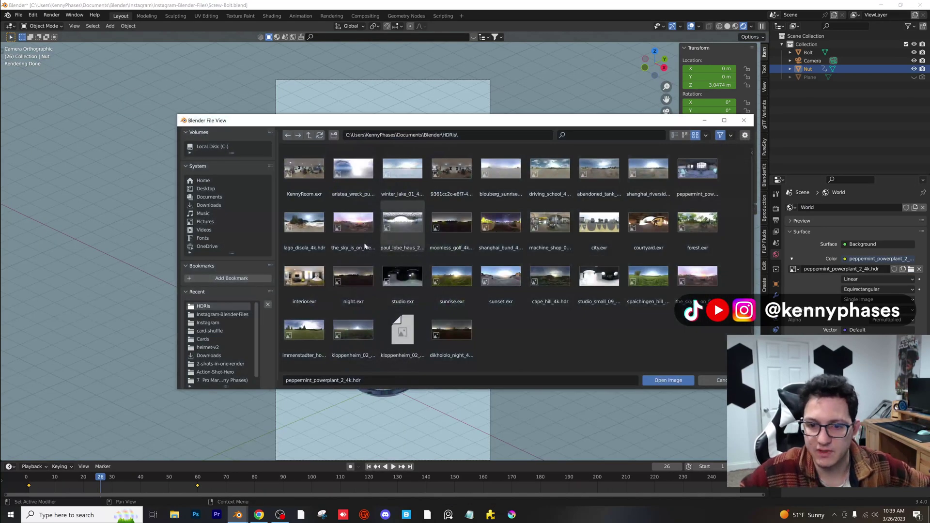
double_click(409, 232)
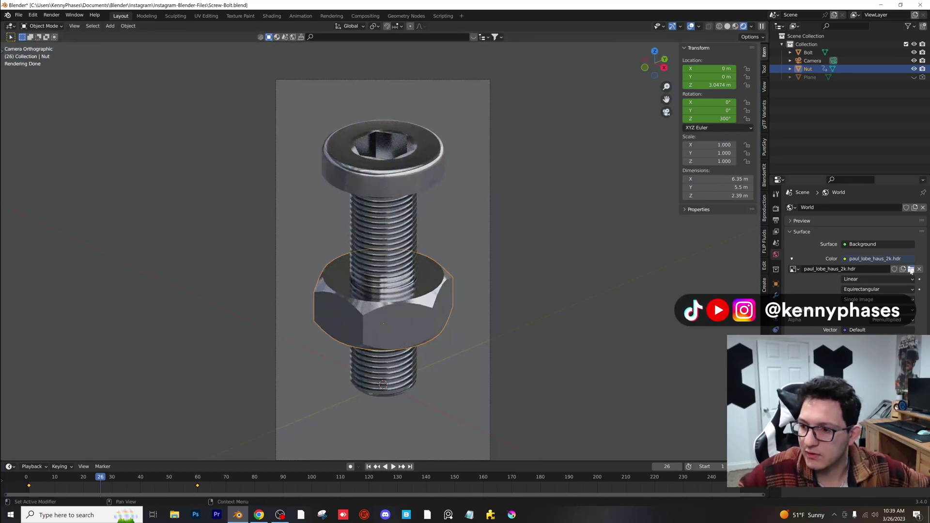
left_click(911, 270)
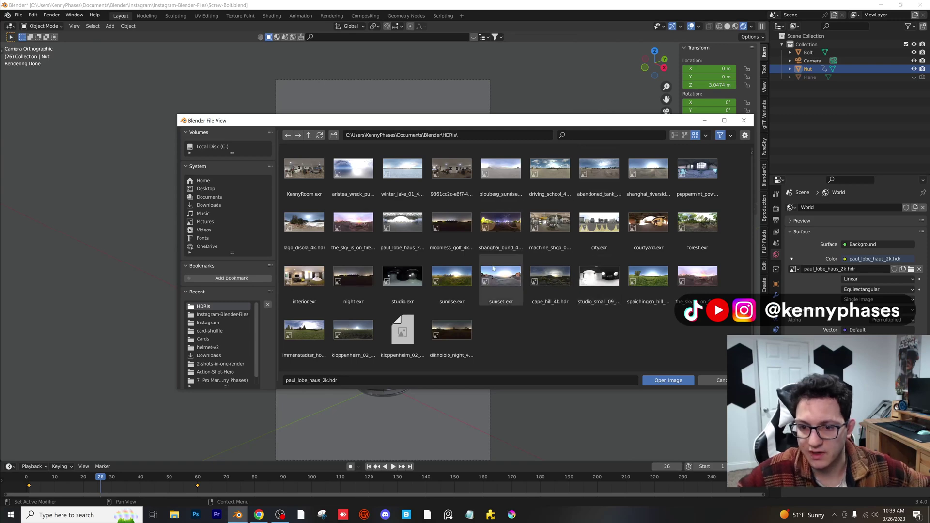
double_click(647, 277)
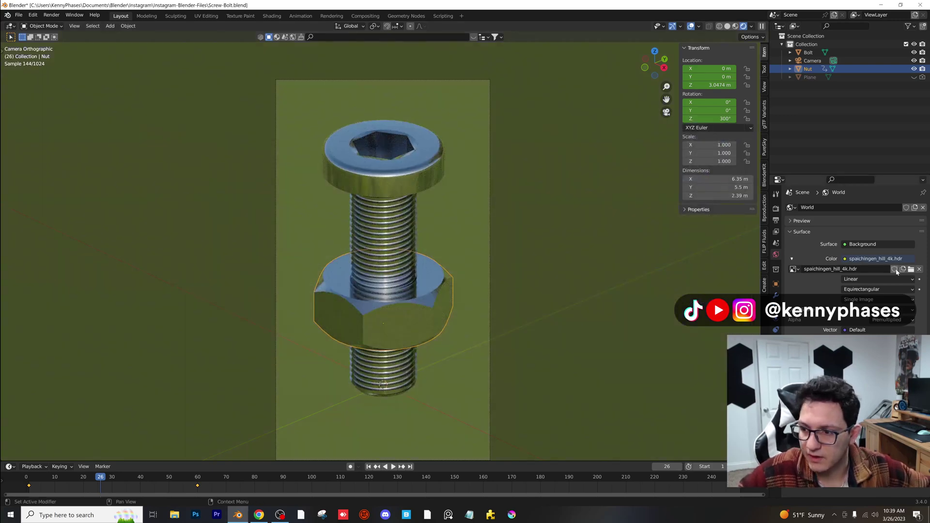
Step: Load interior.exr as the world's environment texture
left_click(912, 270)
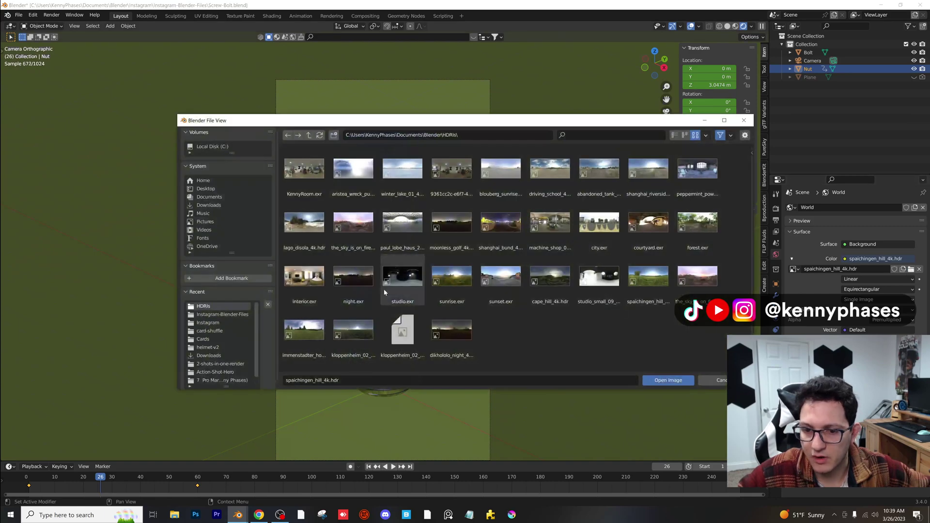
left_click(314, 275)
double_click(314, 275)
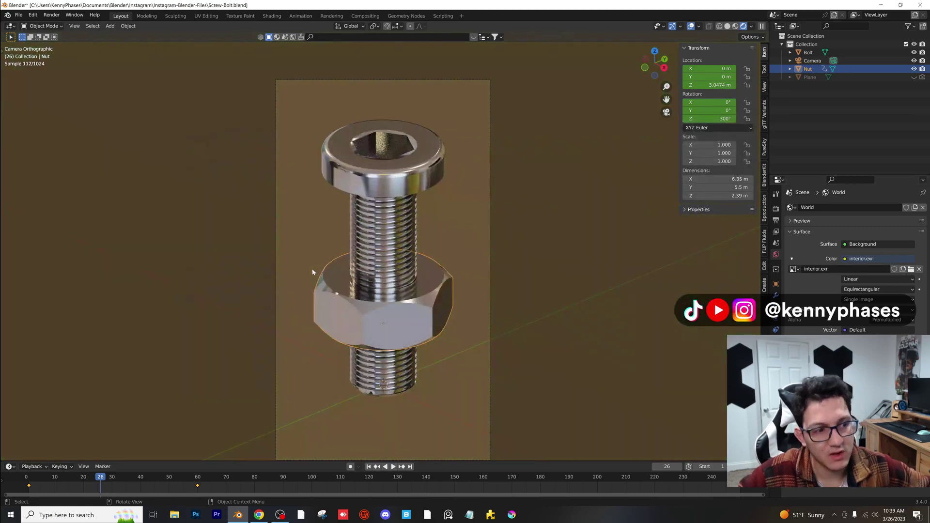
Step: Preview the nut animation, load lago_disola_4k.hdr as the world's environment texture and set the current frame to 31
key("space")
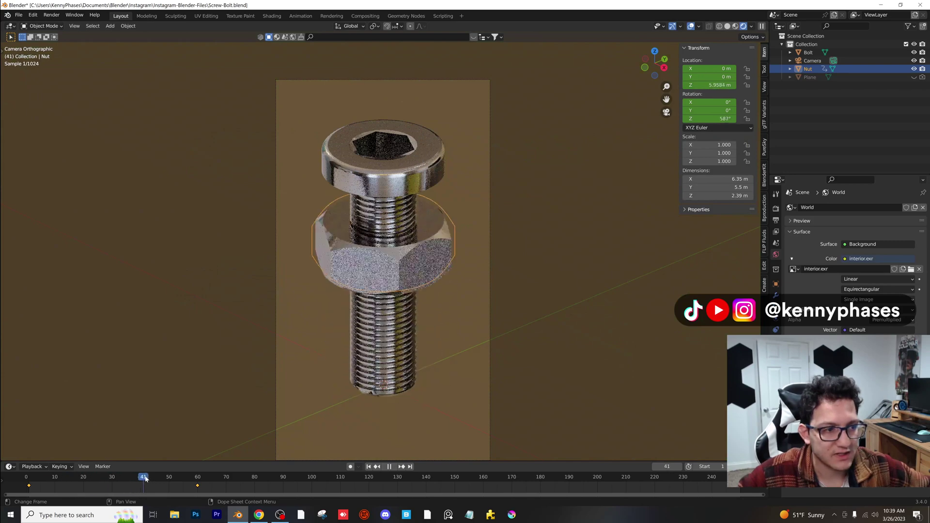
left_click_drag(122, 477, 121, 476)
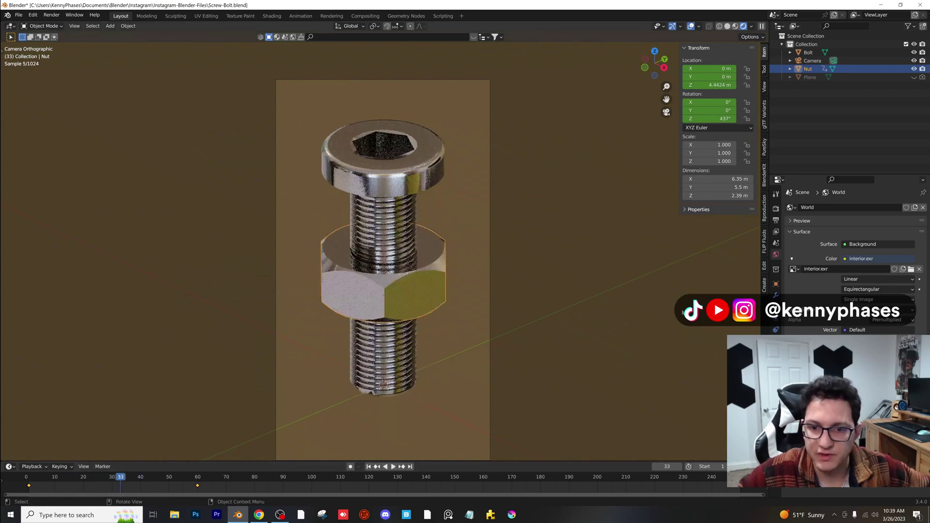
left_click(910, 270)
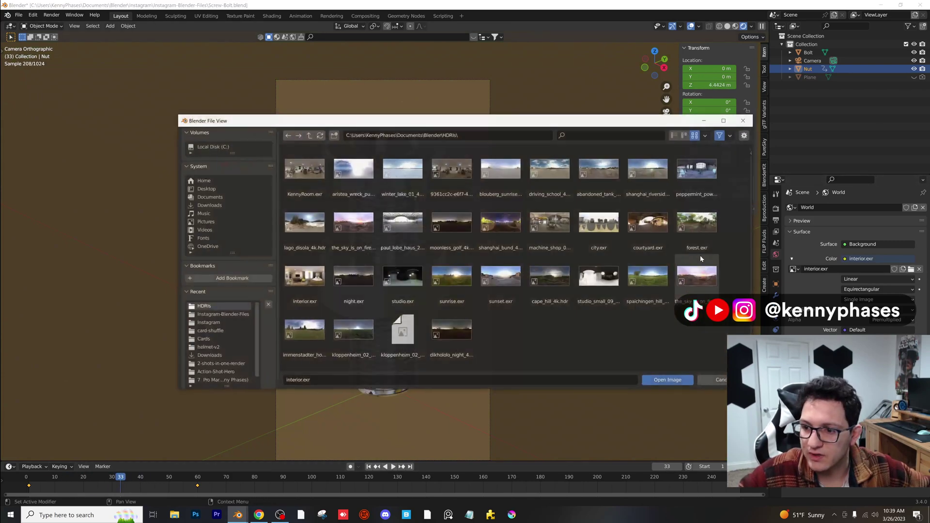
double_click(306, 220)
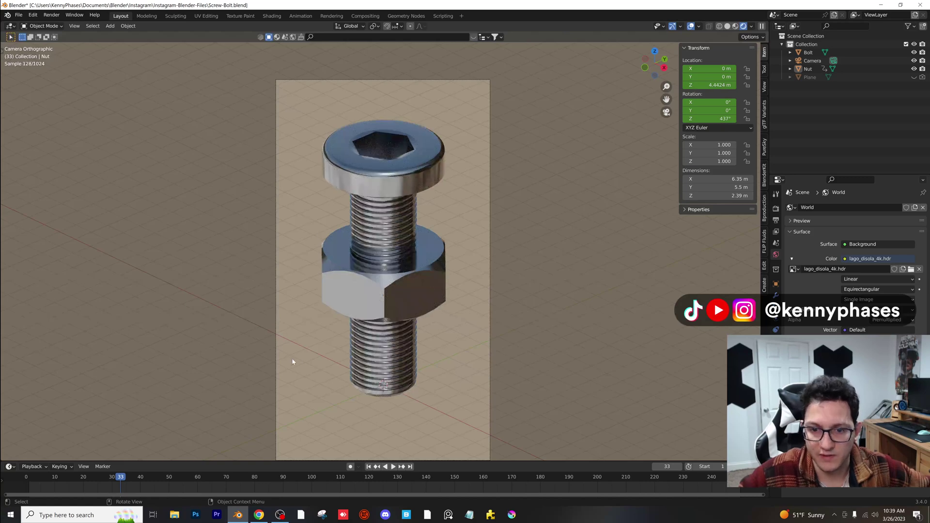
mouse_move(117, 479)
left_mouse_down()
mouse_move(61, 479)
mouse_move(155, 478)
mouse_move(115, 479)
left_mouse_up()
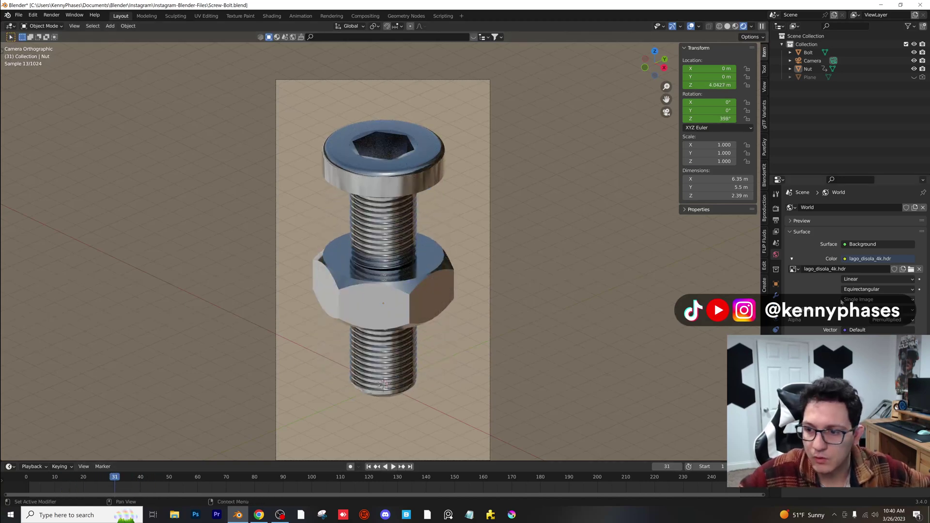
Step: Set the render's maximum samples to 100 and save the file
left_click(775, 208)
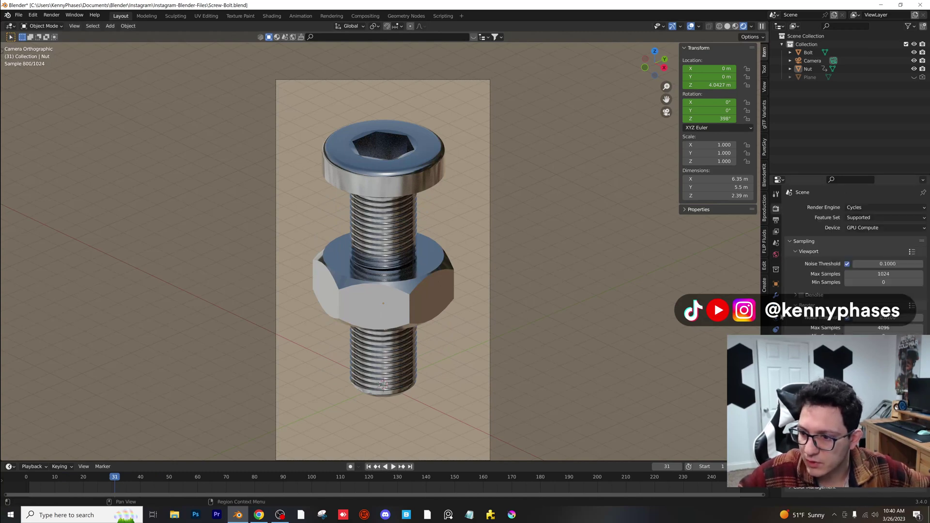
key("Return")
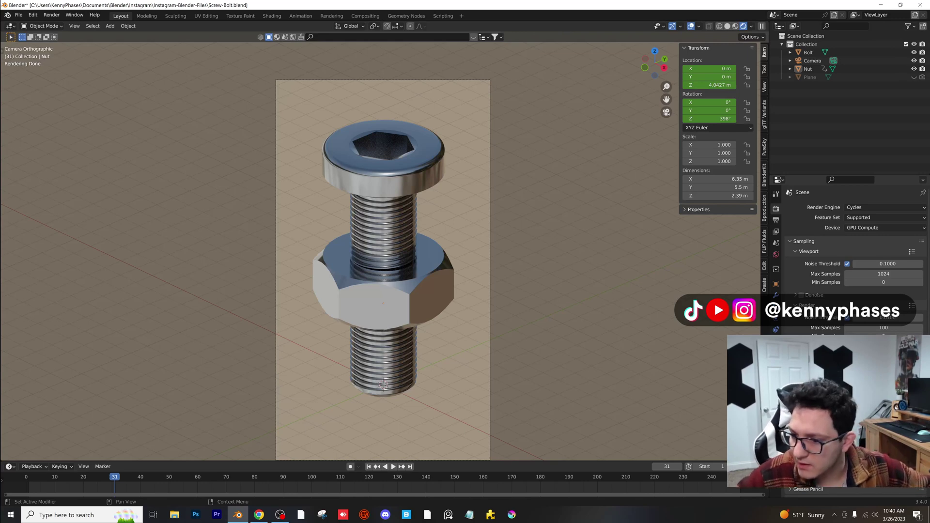
key("ctrl+s")
Step: Render the current frame and examine the bolt and nut in the rendered image up close and as a whole
key("F12")
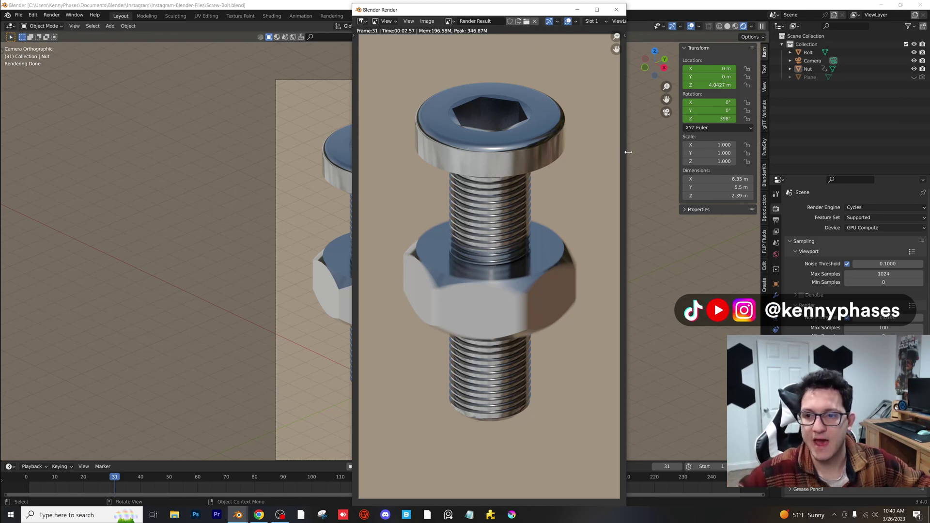
left_click_drag(628, 152, 689, 152)
scroll(589, 290, "up", 2)
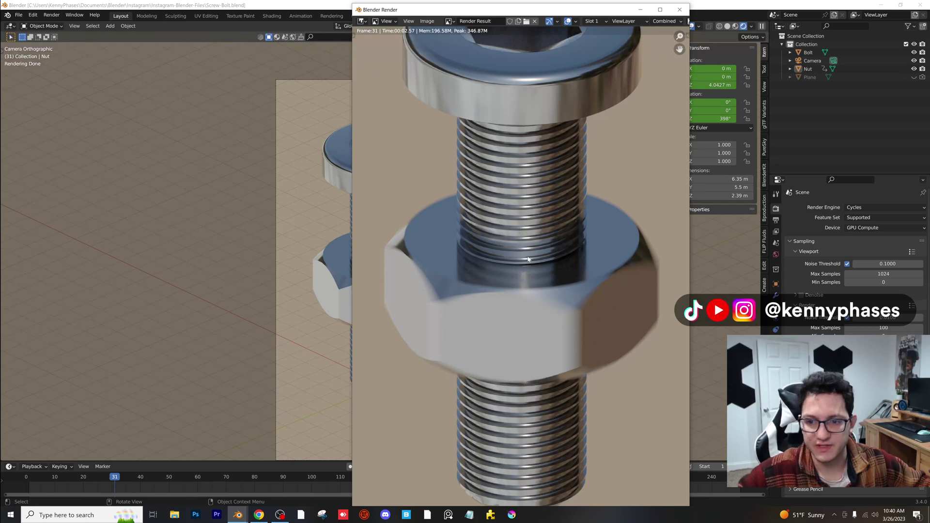
scroll(528, 259, "down", 1)
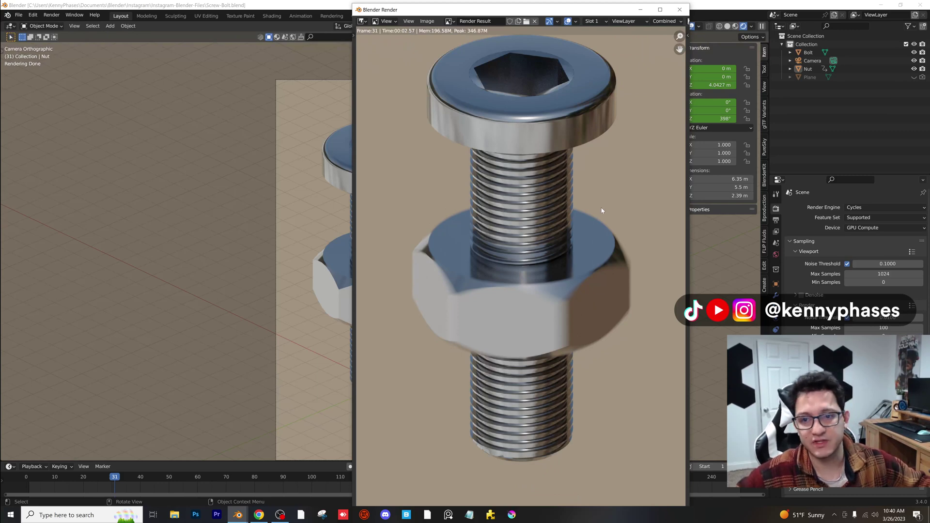
scroll(568, 212, "down", 2)
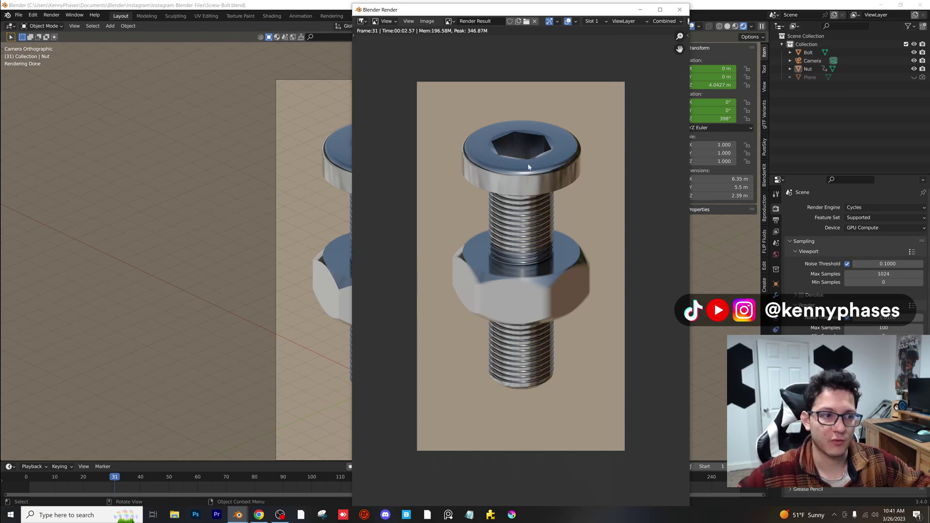
scroll(542, 207, "up", 1)
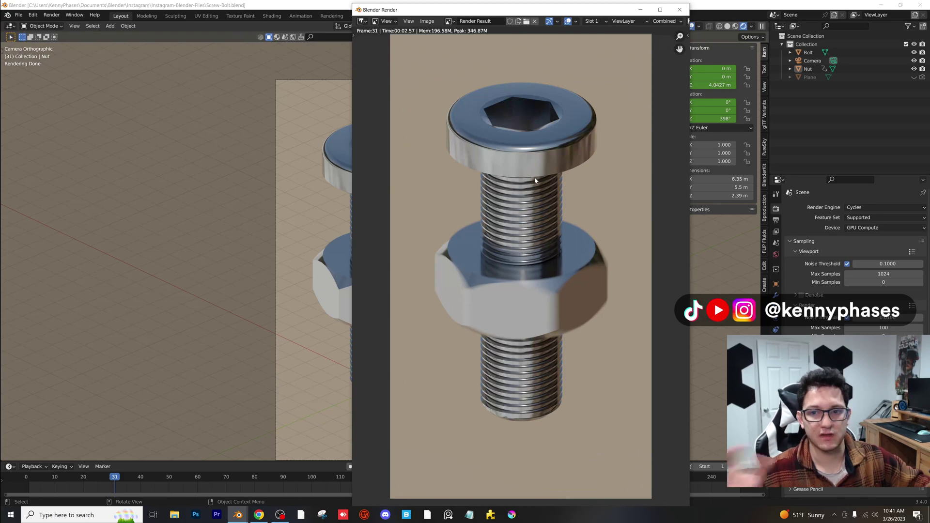
scroll(518, 241, "down", 1)
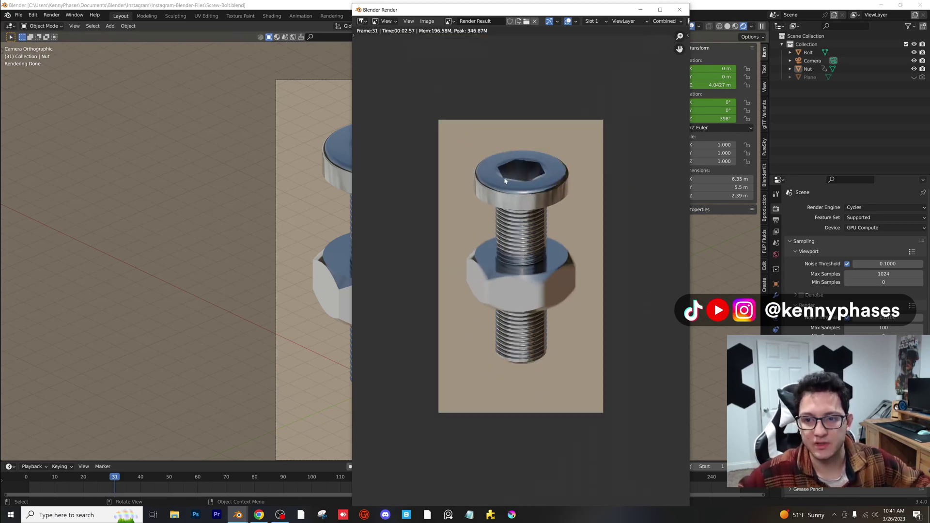
scroll(536, 184, "up", 1)
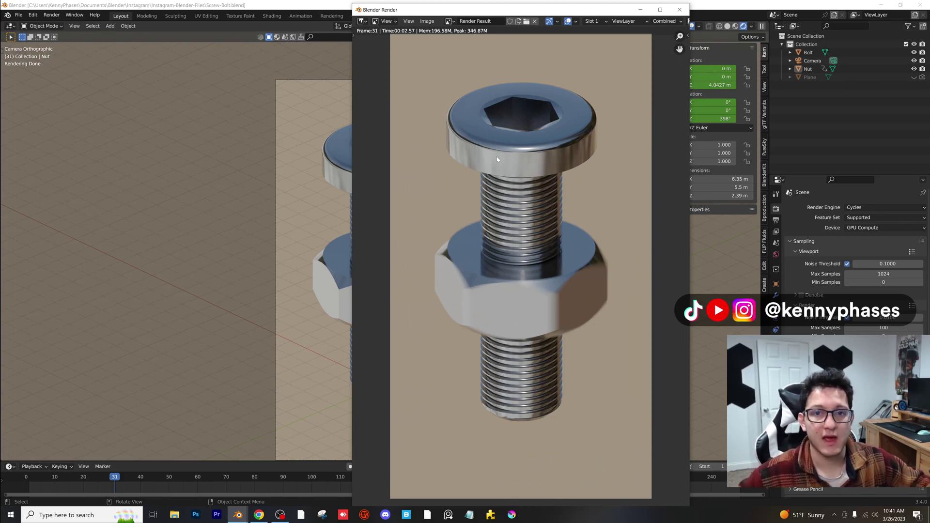
key("Escape")
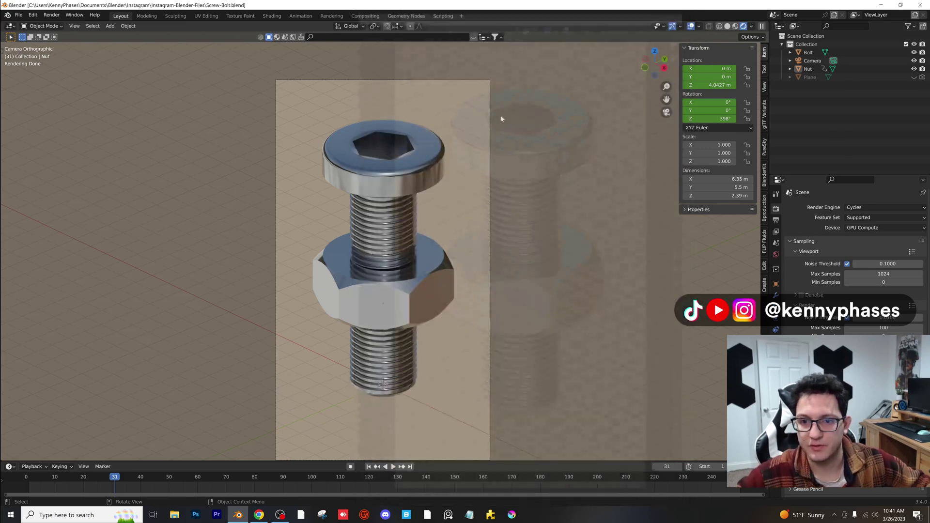
Step: Try depth of field on the camera with the focus on the nut and compare different amounts of blur
left_click(403, 179)
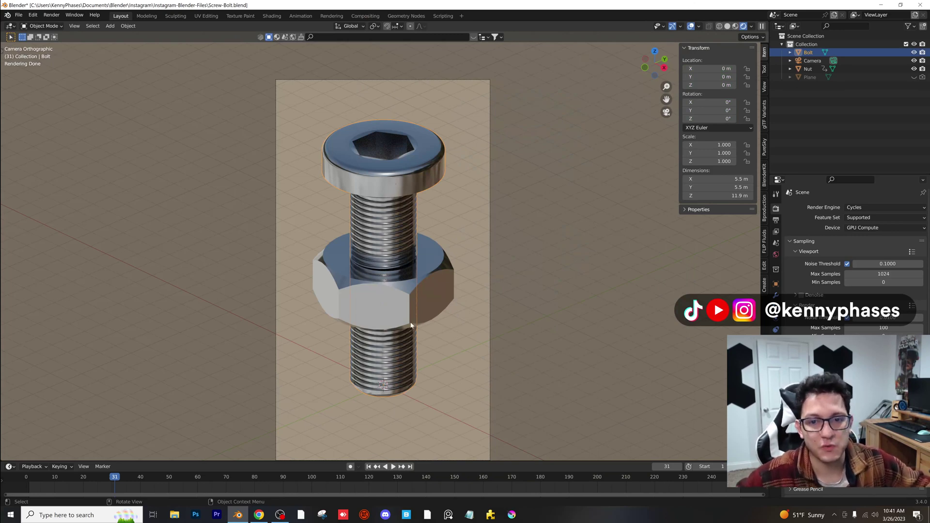
left_click(805, 61)
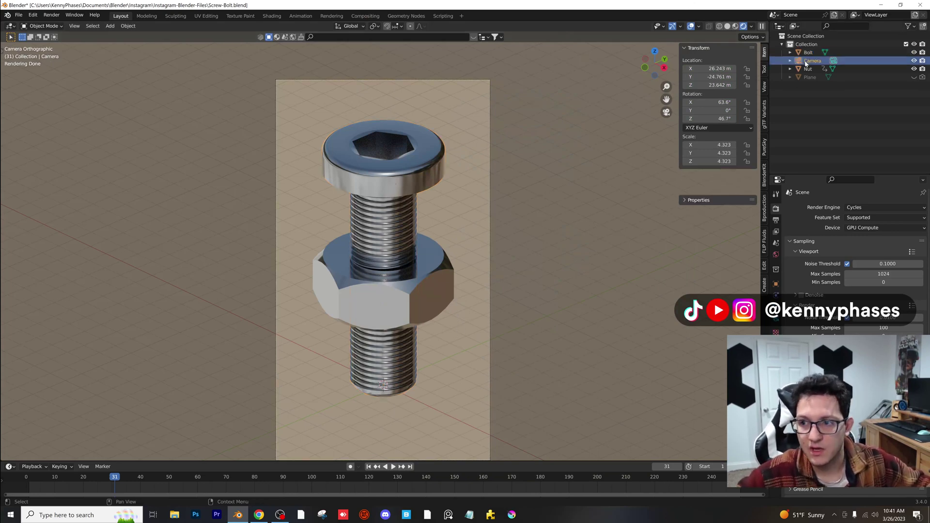
left_click(776, 318)
left_click(791, 296)
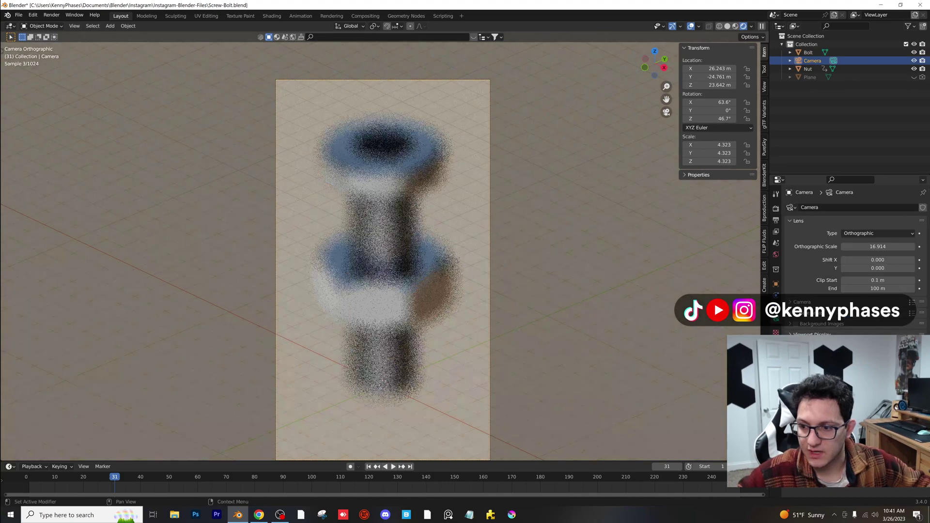
left_click(388, 284)
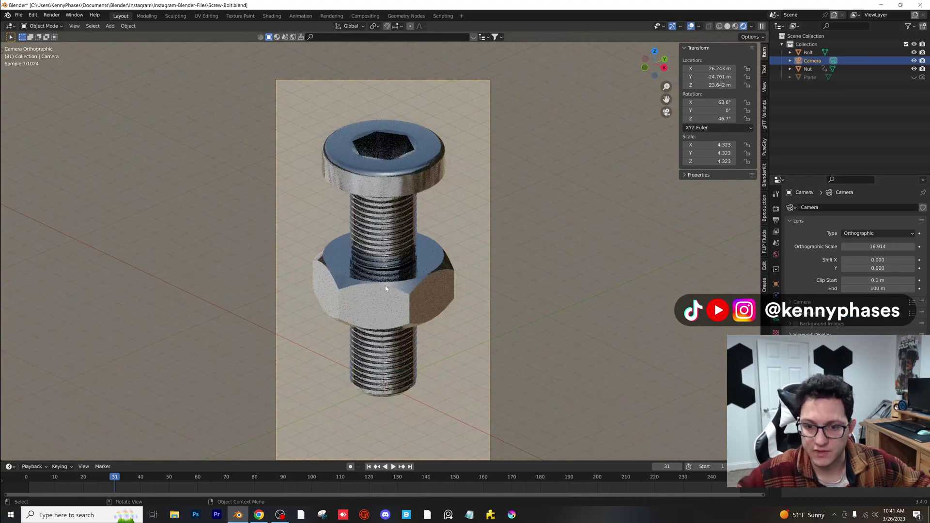
key("ctrl+shift+z")
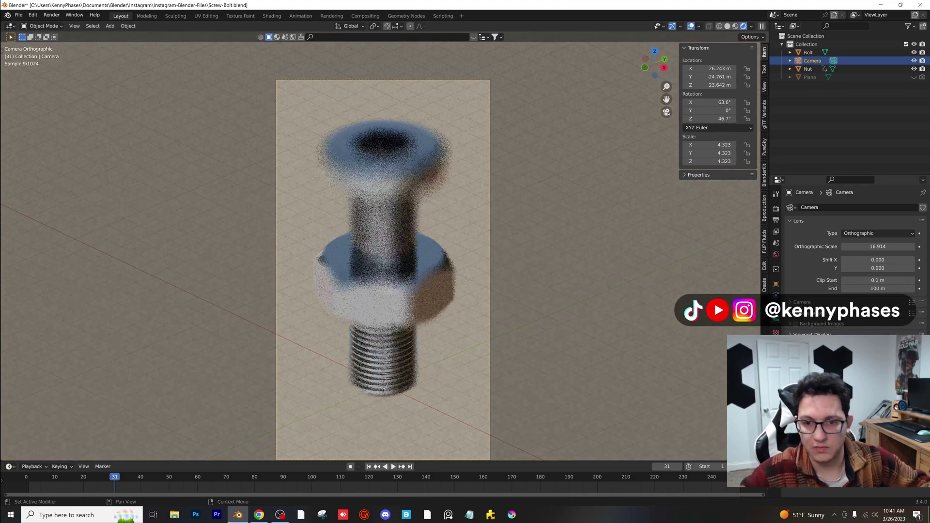
key("ctrl+z")
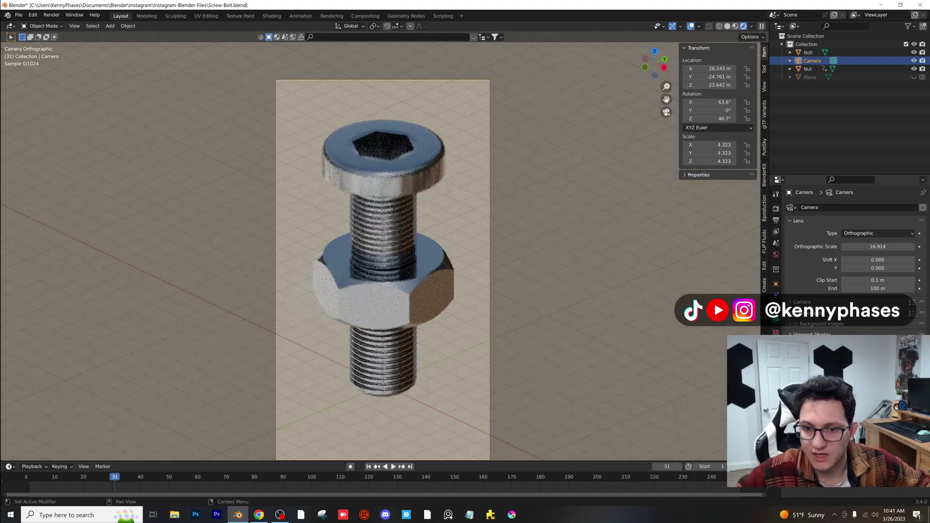
key("ctrl+shift+z")
key("ctrl+z")
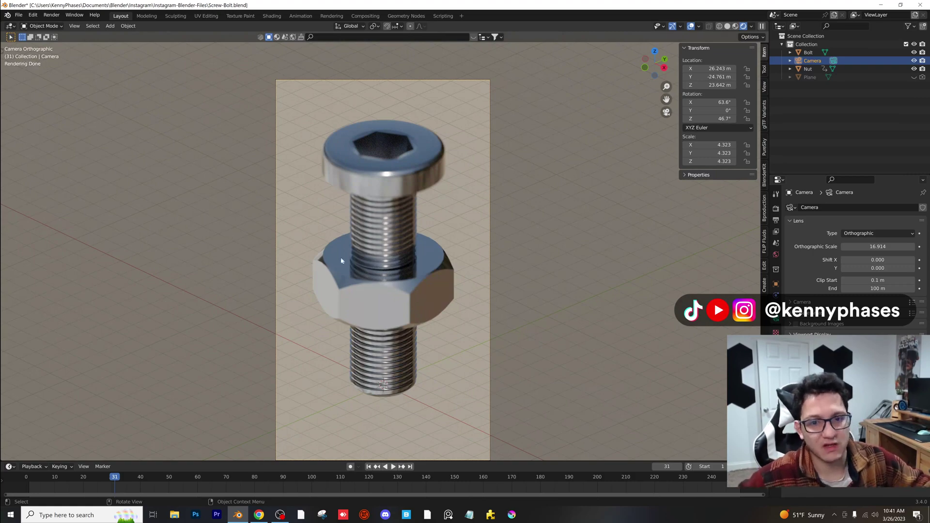
Step: Examine the nut, the threads and the bolt head's hex socket up close in the rendered camera view
scroll(356, 290, "up", 1)
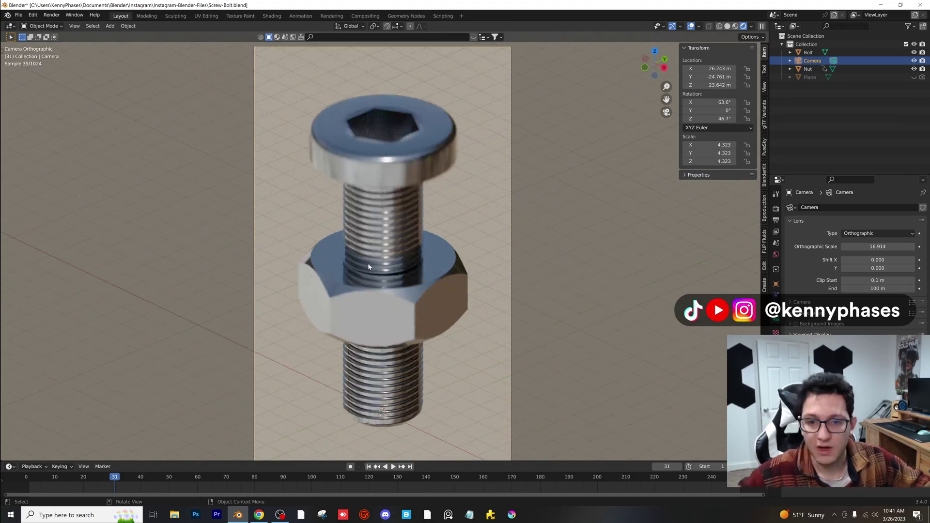
scroll(369, 266, "up", 2)
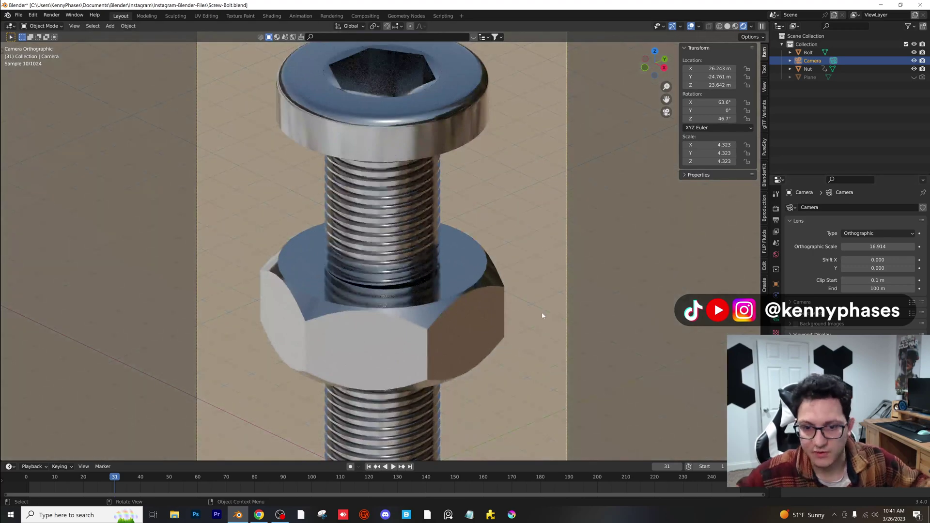
scroll(533, 305, "up", 2)
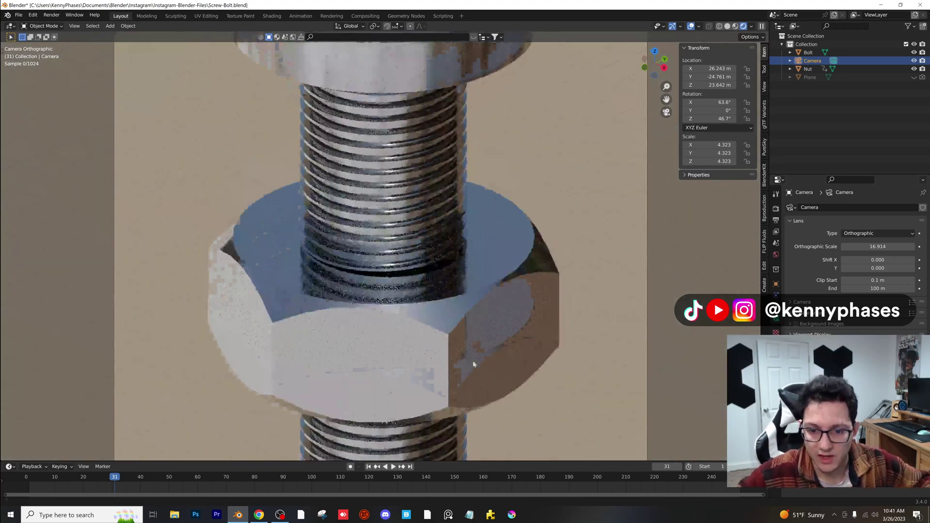
middle_click_drag(482, 239, 484, 325, "shift")
middle_click_drag(479, 138, 473, 289, "shift")
scroll(390, 191, "up", 2)
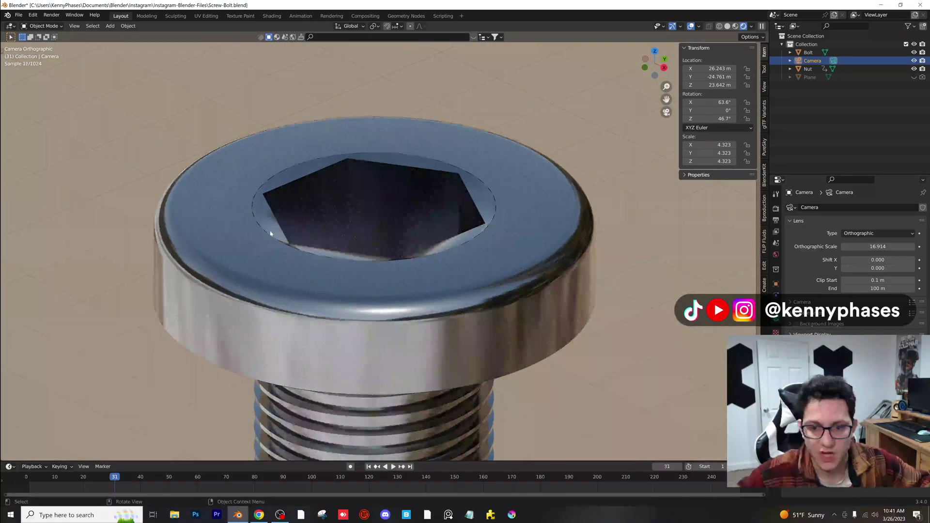
scroll(452, 278, "down", 6)
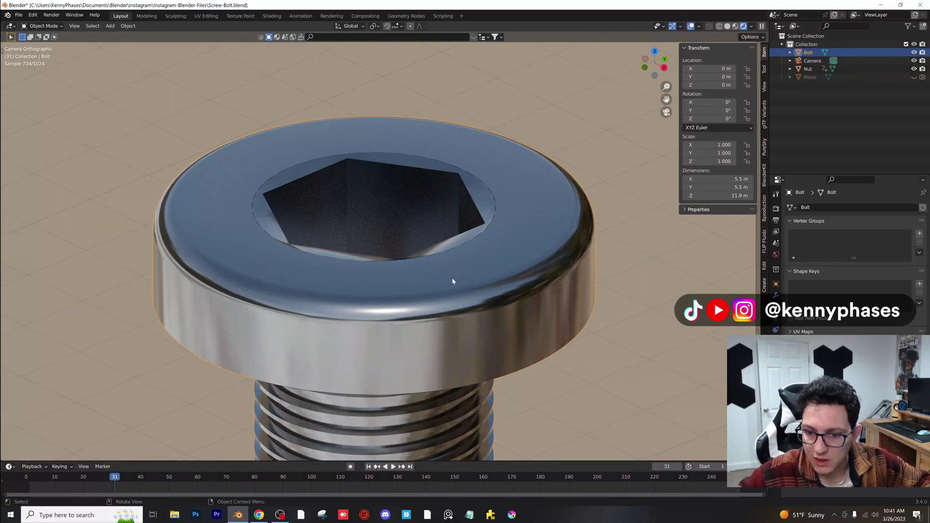
left_click(414, 271)
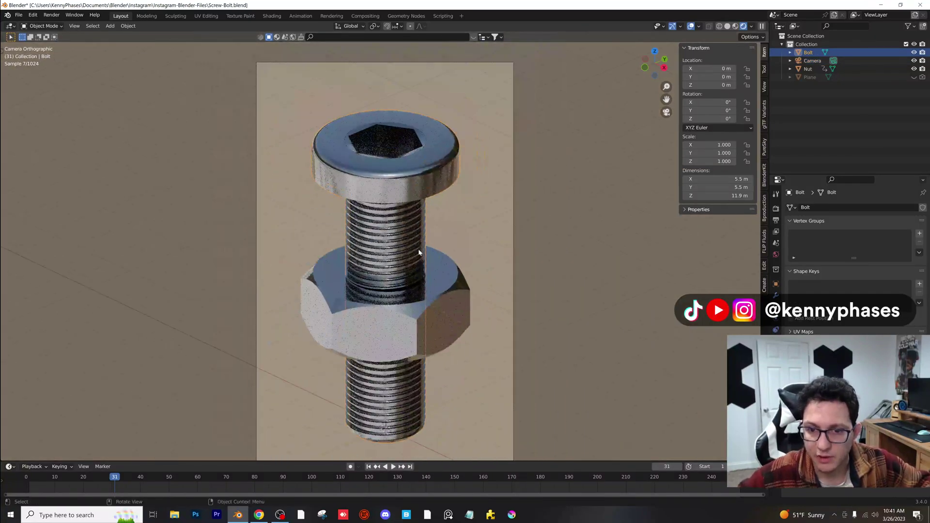
scroll(417, 257, "down", 1)
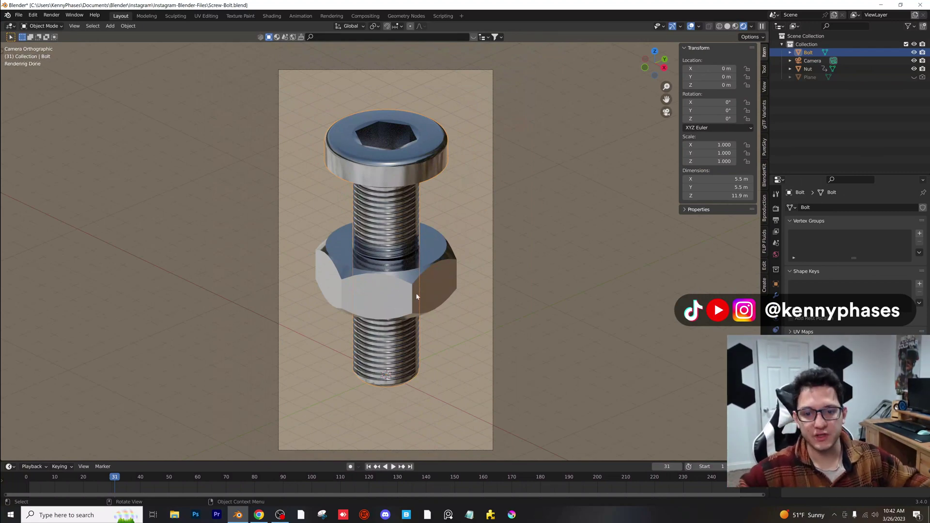
Step: Try winter_lake_01_4k.hdr and cape_hill_4k.hdr as the world's environment texture
left_click(776, 255)
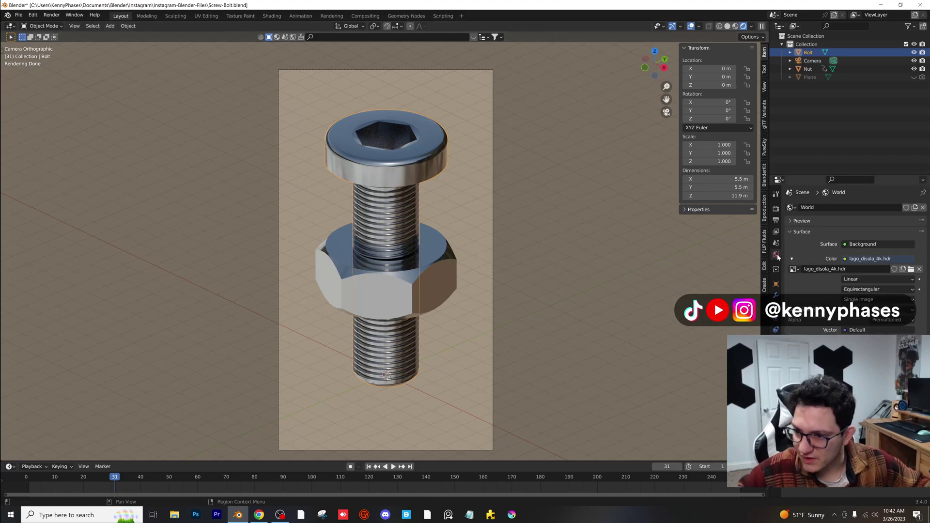
left_click(911, 269)
left_click(402, 172)
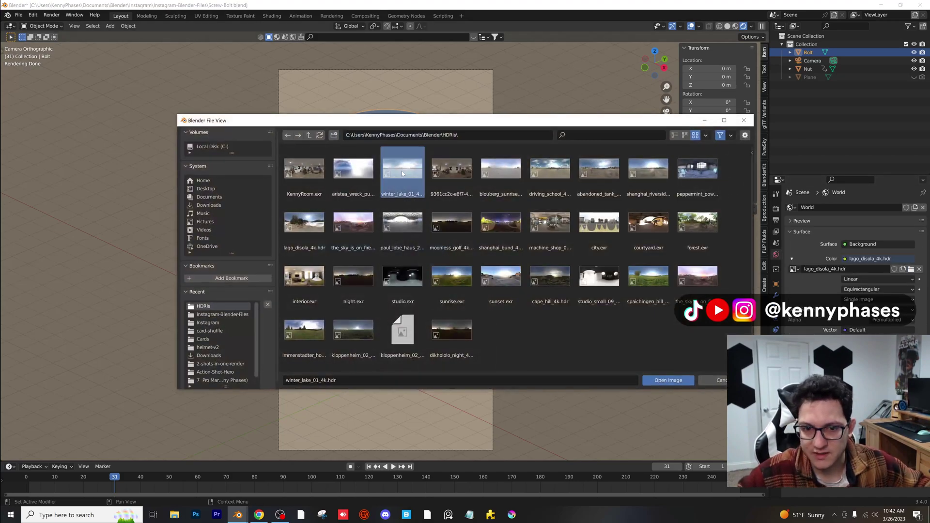
double_click(413, 168)
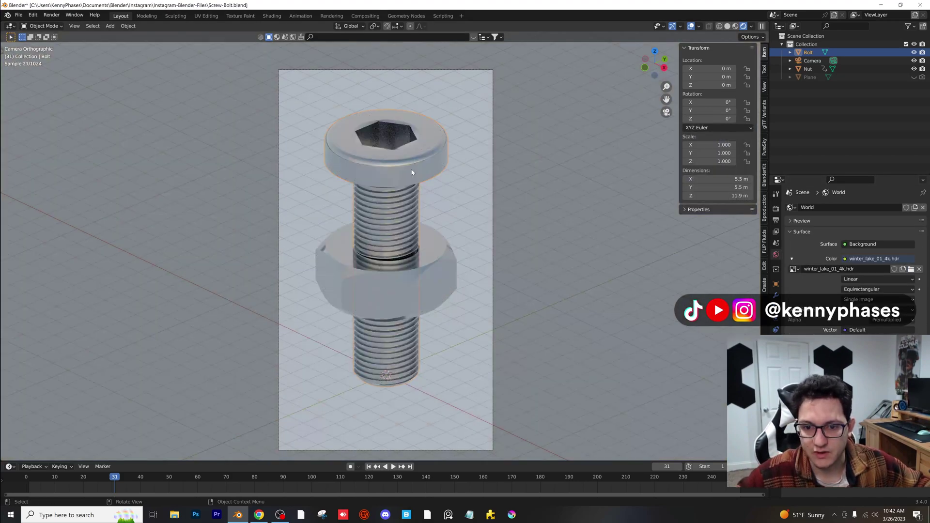
left_click(911, 269)
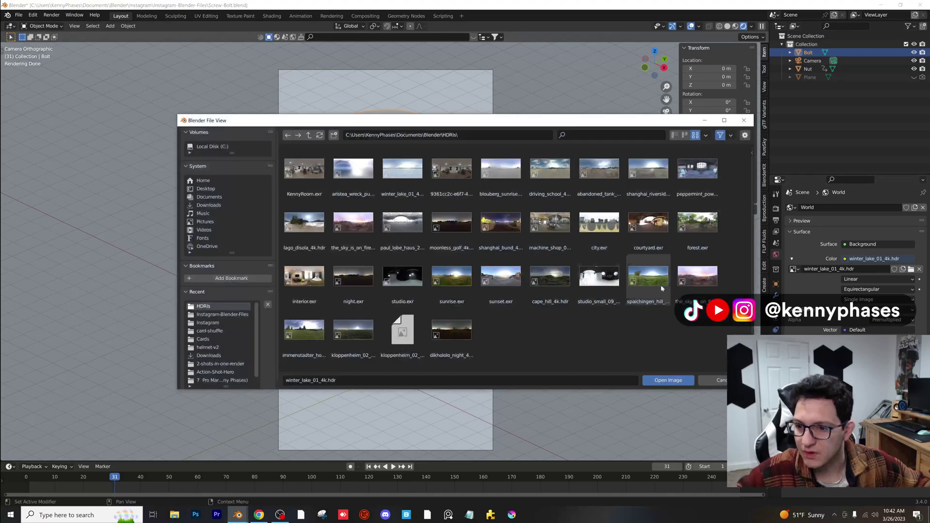
double_click(537, 281)
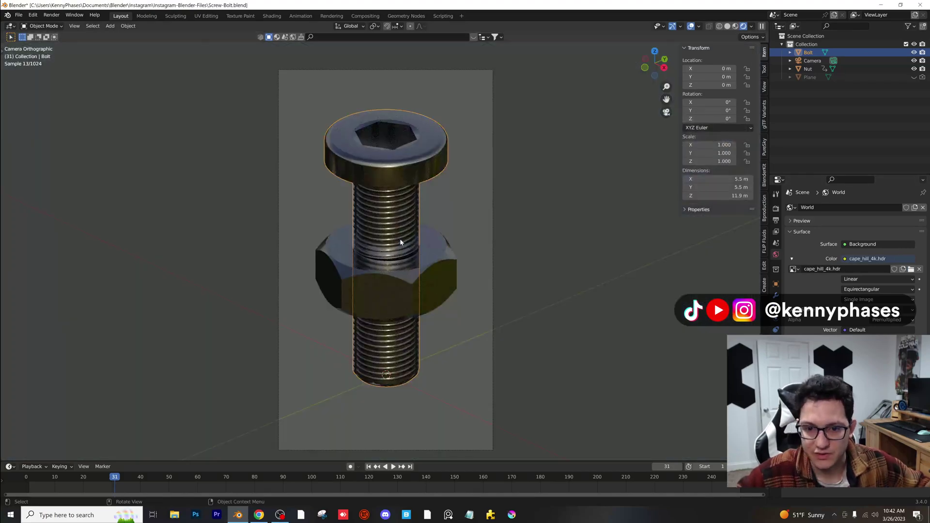
Step: Load shanghai_riverside_4k.hdr as the world's environment texture and inspect its reflections on the bolt and nut from outside the camera view
left_click(911, 268)
double_click(648, 168)
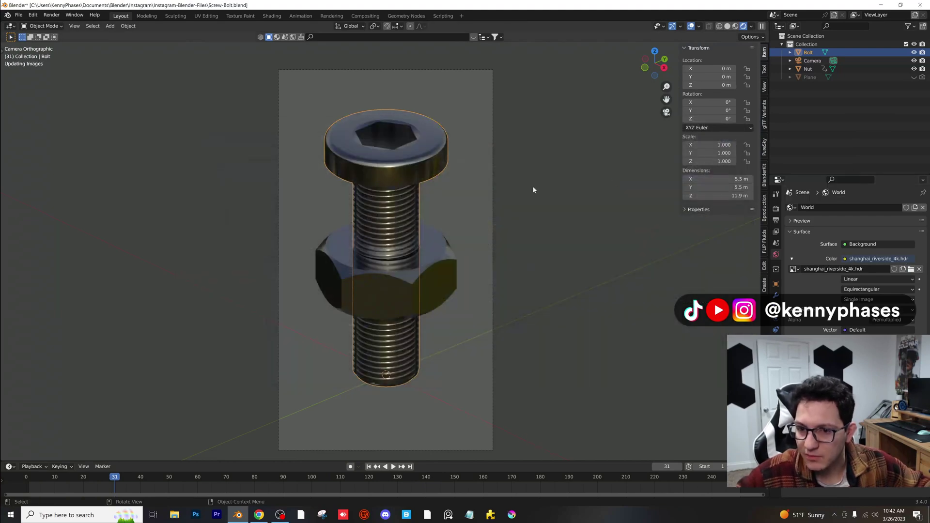
middle_click_drag(390, 241, 451, 228)
scroll(374, 233, "up", 3)
left_click(476, 247)
scroll(477, 233, "up", 3)
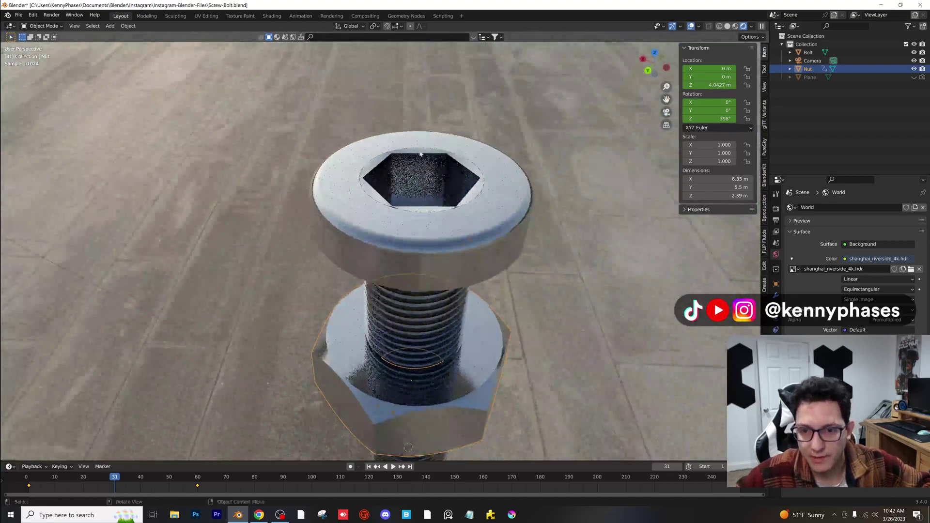
scroll(451, 208, "down", 3)
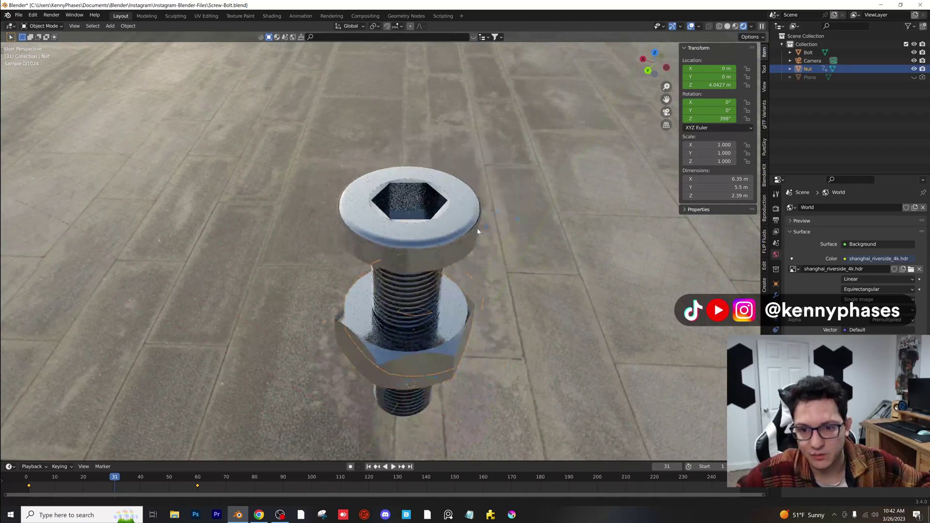